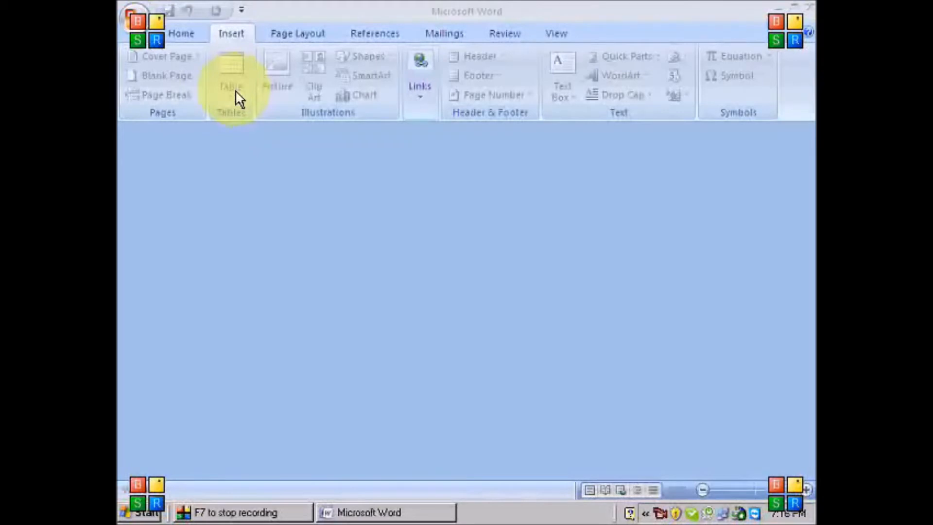
Create a new blank document
{"action": "left_click", "coordinate": [192, 30]}
{"action": "left_click", "coordinate": [145, 18]}
{"action": "left_click", "coordinate": [154, 53]}
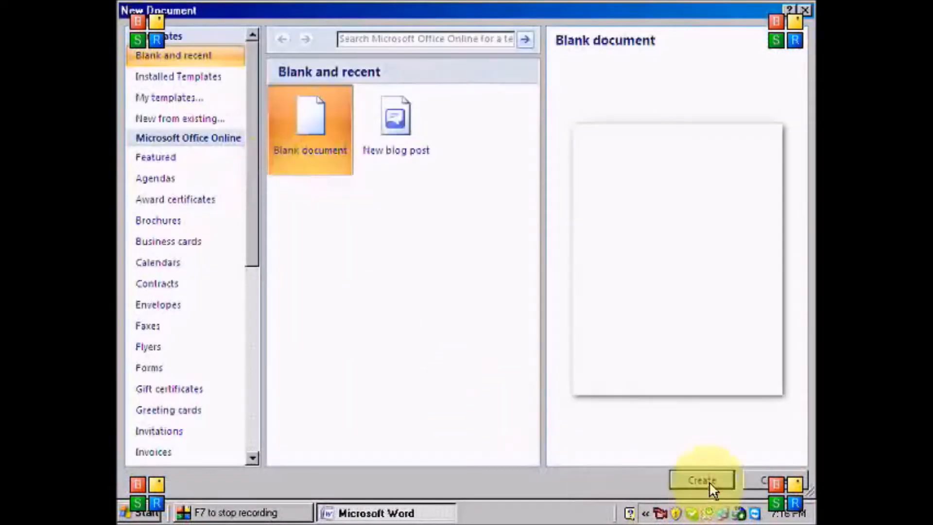
{"action": "left_click", "coordinate": [702, 480]}
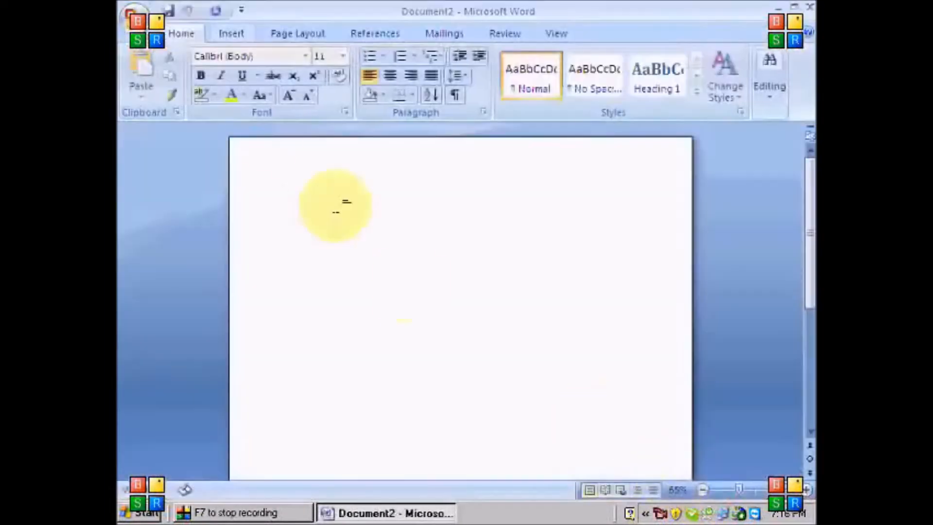
Insert a table with six columns and six rows at the start of the document
{"action": "left_click", "coordinate": [226, 34]}
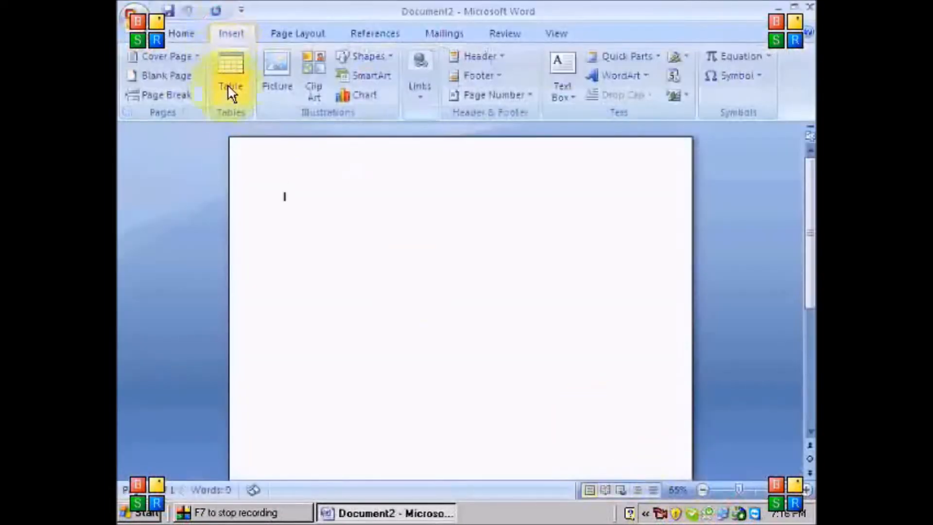
{"action": "left_click", "coordinate": [229, 97]}
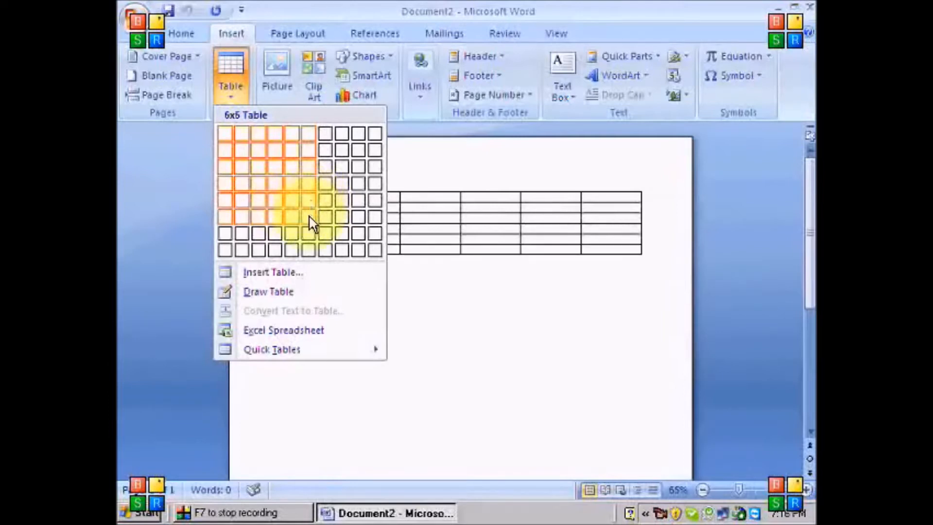
{"action": "key", "text": "Escape"}
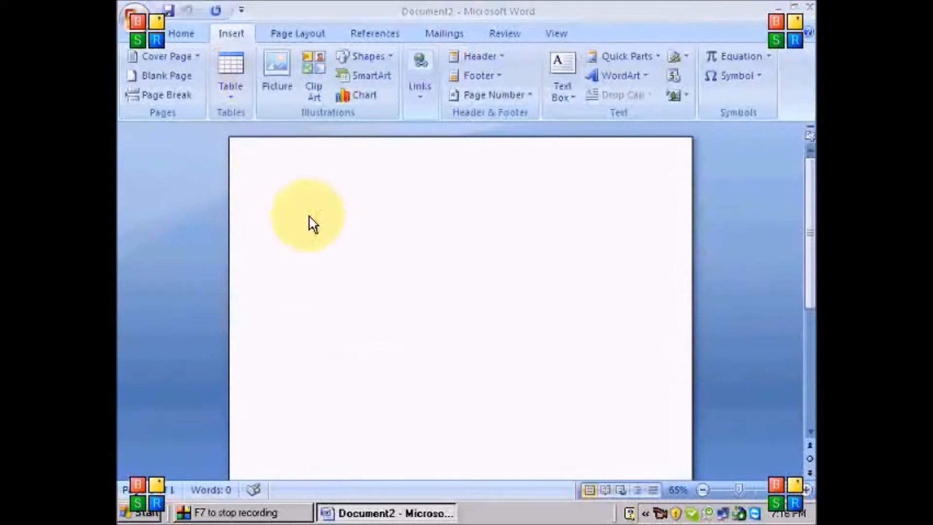
{"action": "left_click", "coordinate": [231, 97]}
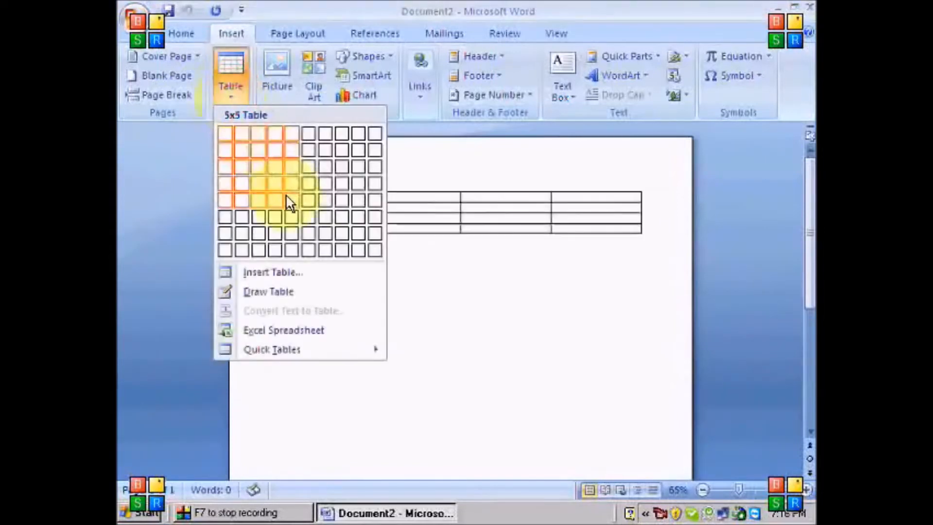
{"action": "left_click", "coordinate": [319, 226]}
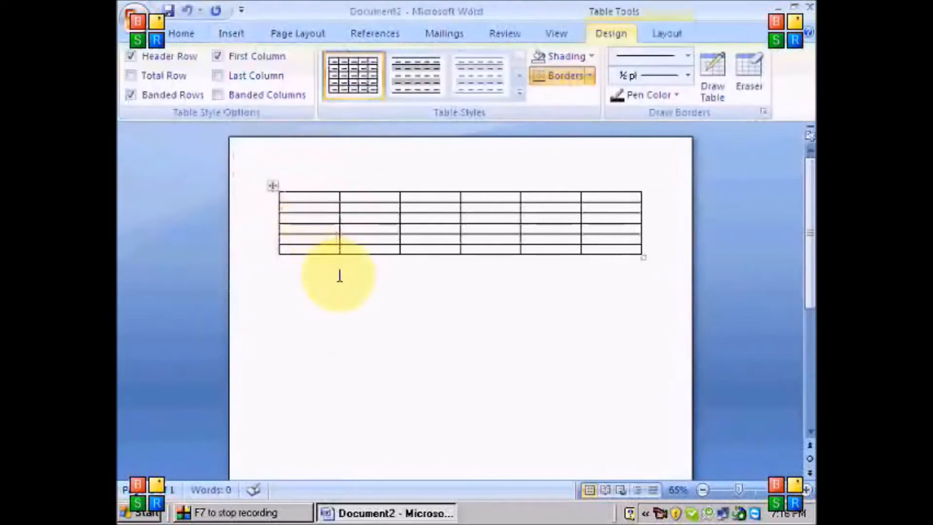
Highlight the empty table's first column, followed by its first row
{"action": "scroll", "coordinate": [339, 276], "scroll_direction": "up", "scroll_amount": 2}
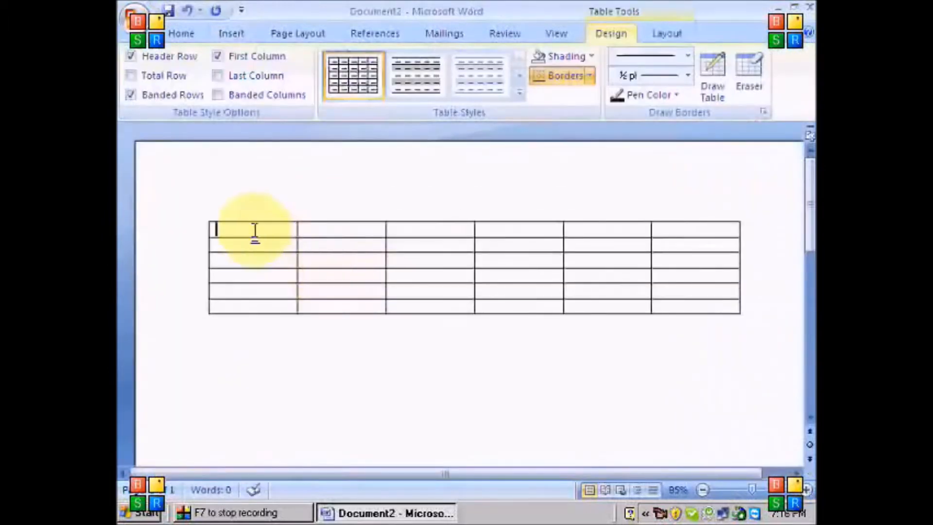
{"action": "left_click_drag", "start_coordinate": [252, 234], "coordinate": [268, 284]}
{"action": "left_click", "coordinate": [254, 213]}
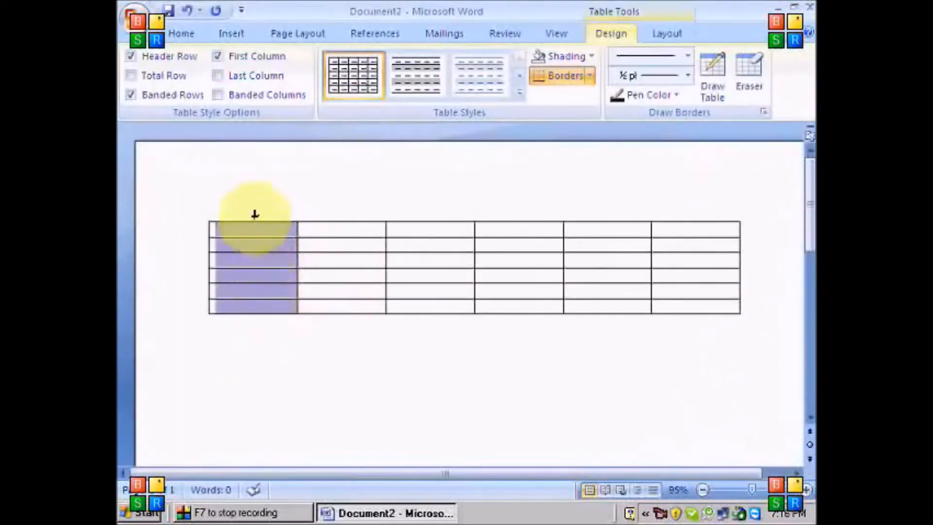
{"action": "left_click", "coordinate": [249, 237]}
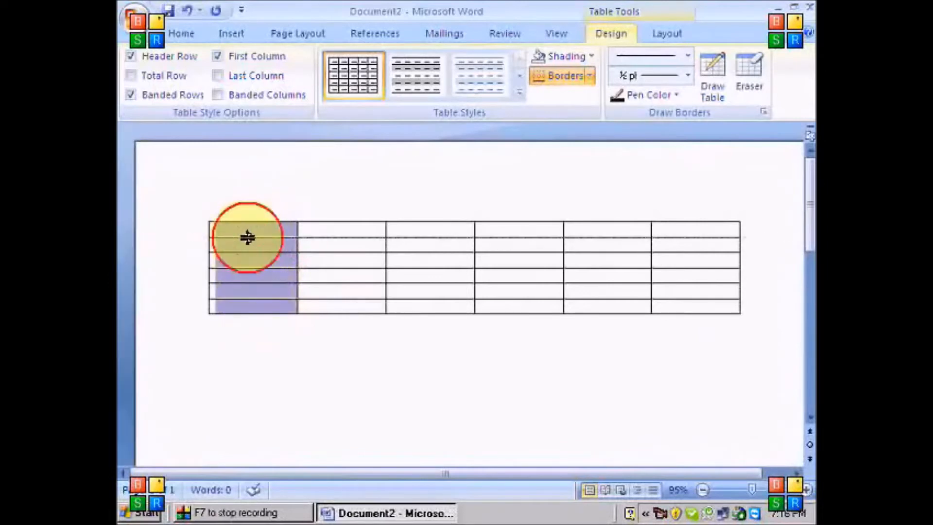
{"action": "left_click_drag", "start_coordinate": [248, 229], "coordinate": [701, 208]}
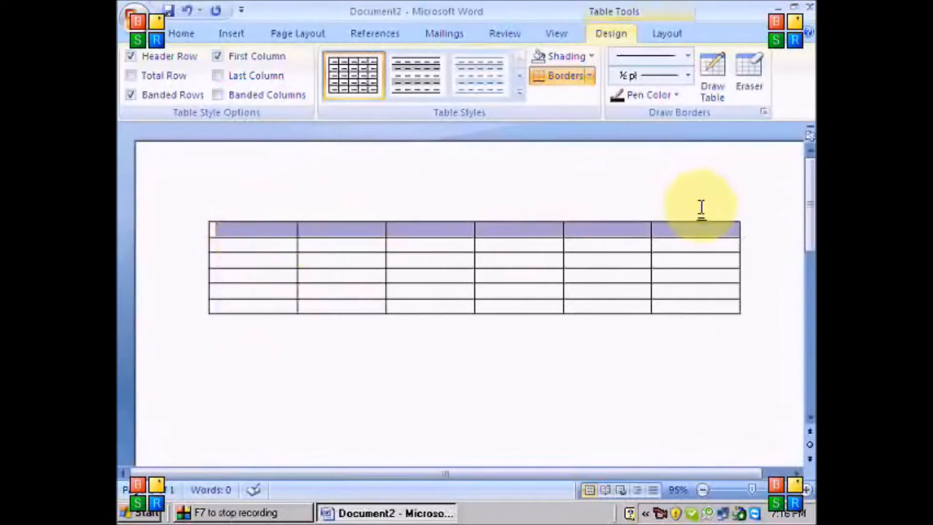
Fill the table's first row with the headings S.NO, NAME, ENG, MATHS, SCI and TOTAL
{"action": "left_click", "coordinate": [348, 271]}
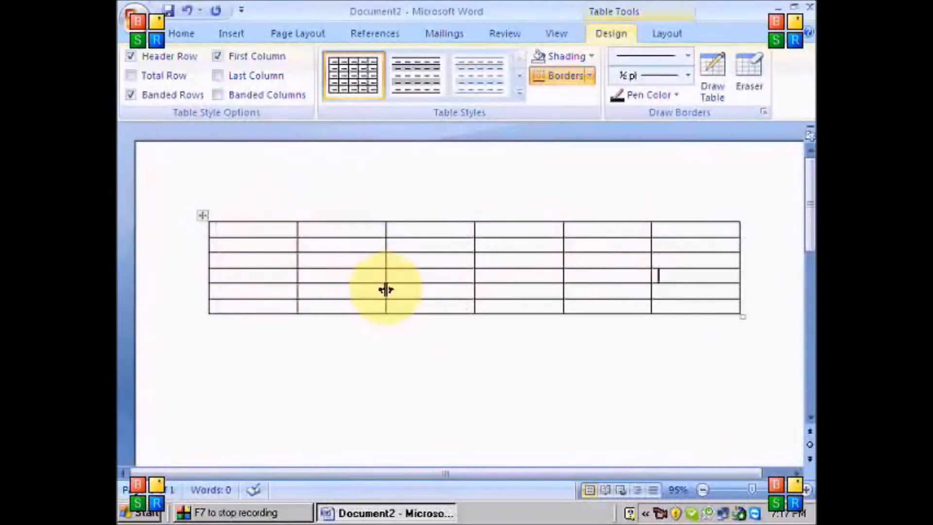
{"action": "key", "text": "Left"}
{"action": "key", "text": "Left"}
{"action": "key", "text": "Left"}
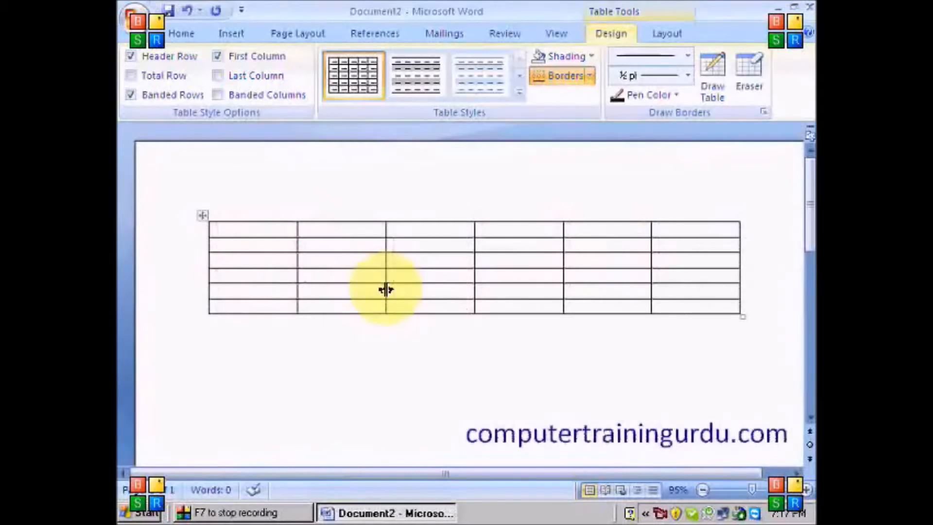
{"action": "scroll", "coordinate": [386, 290], "scroll_direction": "up", "scroll_amount": 1}
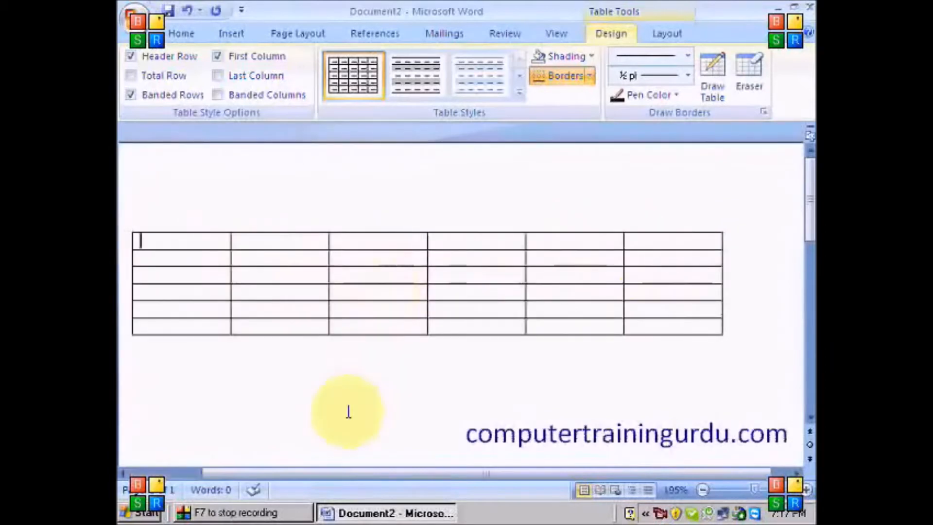
{"action": "left_click_drag", "start_coordinate": [320, 470], "coordinate": [303, 475]}
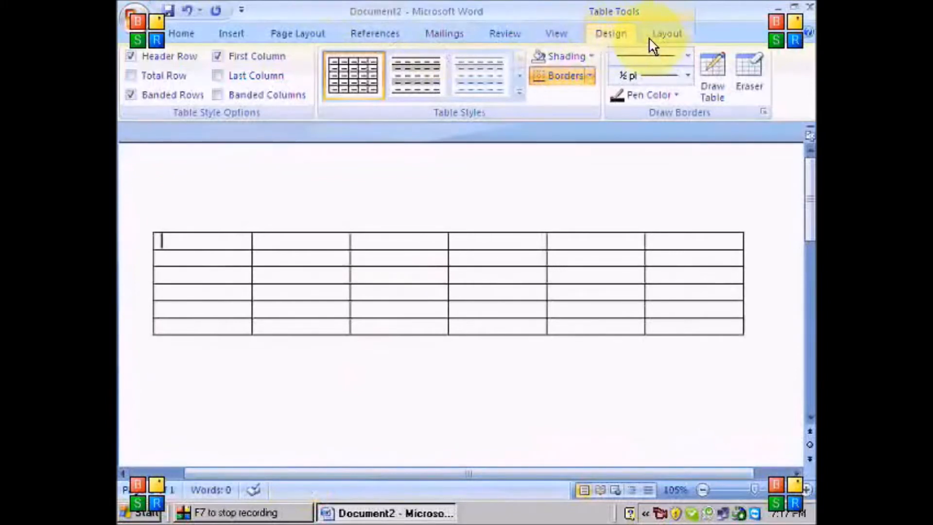
{"action": "type", "text": "S.NO"}
{"action": "key", "text": "Tab"}
{"action": "type", "text": "NAME ENG"}
{"action": "key", "text": "Tab"}
{"action": "type", "text": "MATHS SCI"}
{"action": "key", "text": "Tab"}
{"action": "type", "text": "TOTAL"}
Enter the serial numbers 1, 2 and 3 in the first three rows under S.NO
{"action": "key", "text": "Down"}
{"action": "key", "text": "Left"}
{"action": "key", "text": "Left"}
{"action": "key", "text": "Left"}
{"action": "key", "text": "Left"}
{"action": "key", "text": "Left"}
{"action": "type", "text": "1"}
{"action": "key", "text": "Down"}
{"action": "type", "text": "2"}
{"action": "key", "text": "Down"}
{"action": "type", "text": "3"}
{"action": "key", "text": "Down"}
Enter the three students' names in the NAME column beside serial numbers 1 to 3
{"action": "key", "text": "Tab"}
{"action": "key", "text": "Up"}
{"action": "key", "text": "Up"}
{"action": "key", "text": "Up"}
{"action": "type", "text": "All"}
{"action": "key", "text": "Down"}
{"action": "type", "text": "Muhammad"}
{"action": "type", "text": "Zahid"}
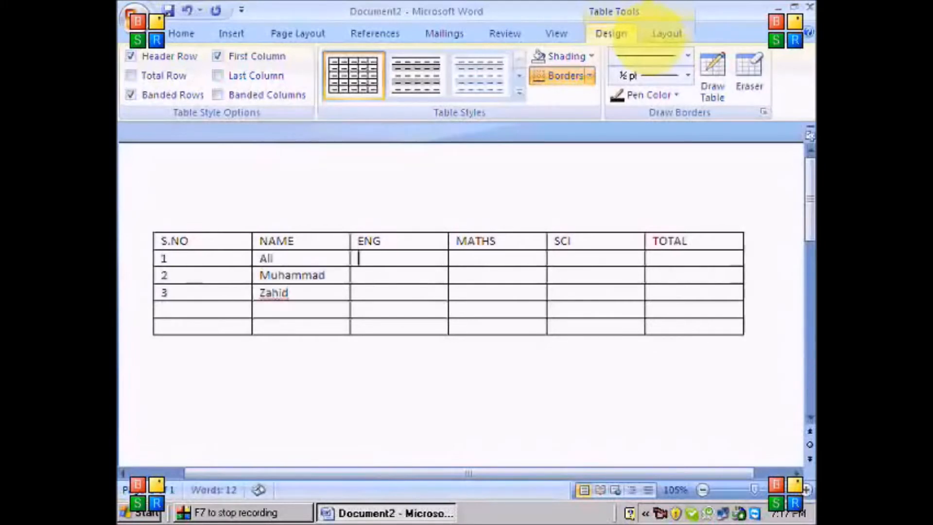
Enter the ENG marks 85, 74 and 65 for students 1 to 3
{"action": "key", "text": "Down"}
{"action": "type", "text": "74"}
{"action": "key", "text": "Right"}
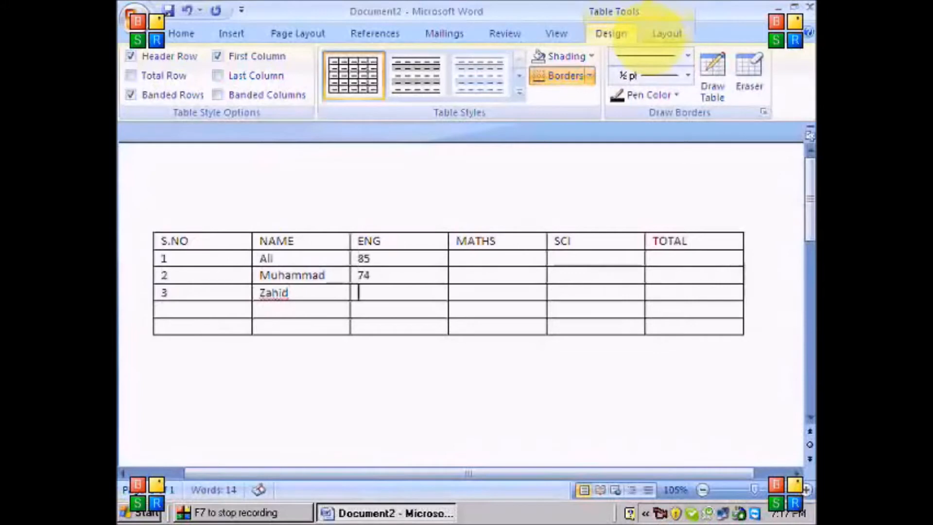
{"action": "type", "text": "65"}
Enter the MATHS marks 85, 74 and 45 for students 1 to 3
{"action": "key", "text": "Up"}
{"action": "type", "text": "85"}
{"action": "key", "text": "Down"}
{"action": "key", "text": "Down"}
{"action": "type", "text": "45"}
Enter the SCI marks 74, 85 and 78 for students 1 to 3
{"action": "key", "text": "Up"}
{"action": "type", "text": "74"}
{"action": "key", "text": "Down"}
{"action": "type", "text": "85"}
{"action": "key", "text": "Down"}
{"action": "type", "text": "78"}
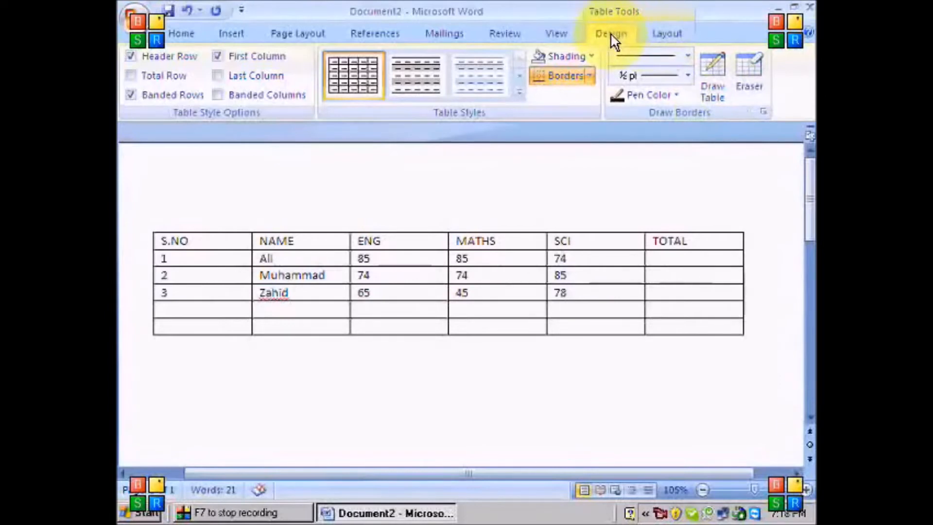
Apply the green built-in table style with a solid header row and light banded rows to the marks table
{"action": "left_click", "coordinate": [499, 276]}
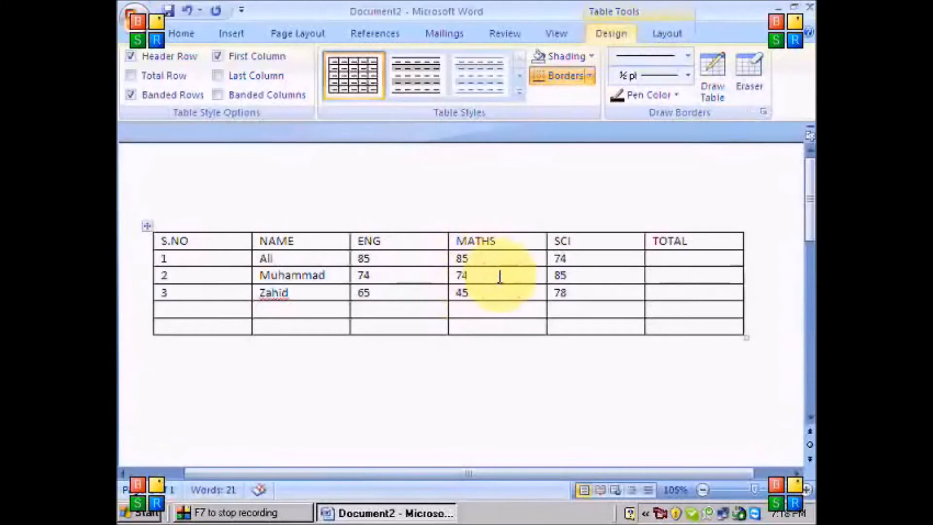
{"action": "left_click", "coordinate": [519, 92]}
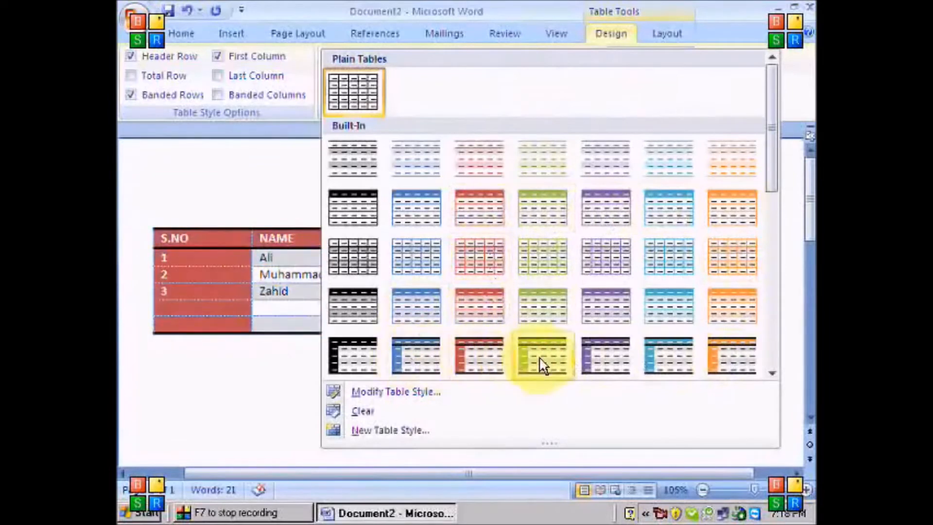
{"action": "left_click", "coordinate": [546, 314]}
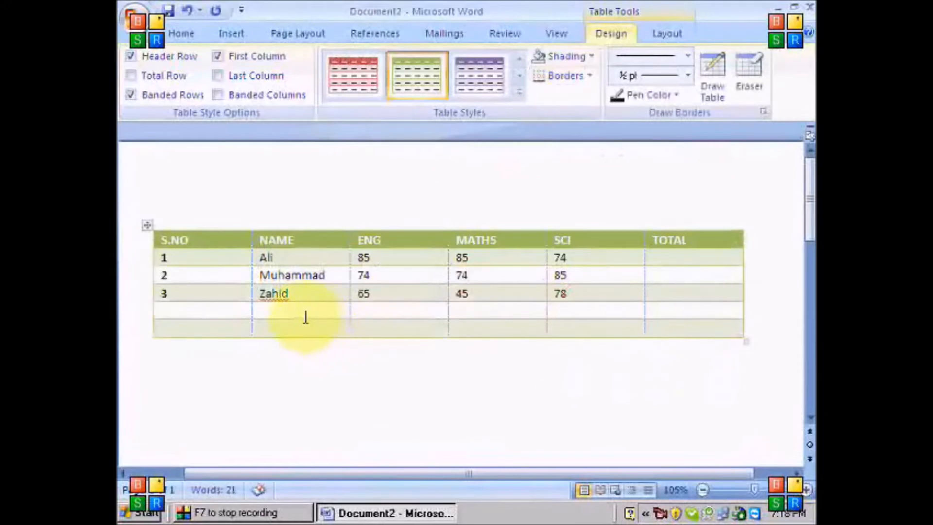
Shade the table's last row dark orange
{"action": "left_click_drag", "start_coordinate": [241, 327], "coordinate": [669, 327]}
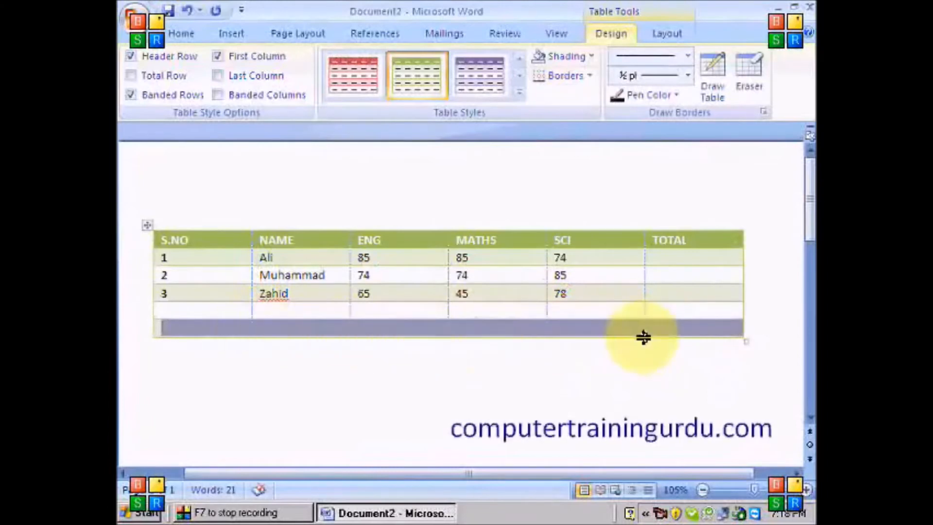
{"action": "left_click", "coordinate": [591, 57]}
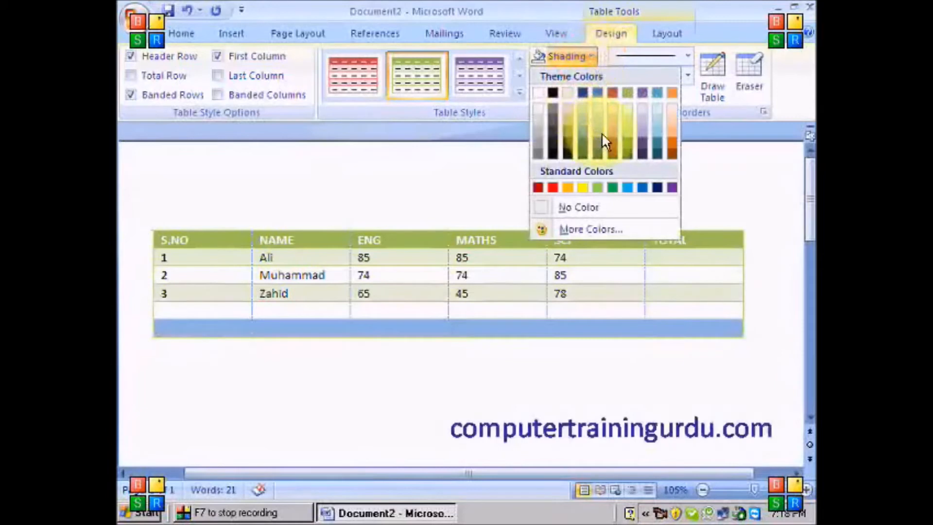
{"action": "left_click", "coordinate": [671, 144]}
{"action": "left_click", "coordinate": [423, 273]}
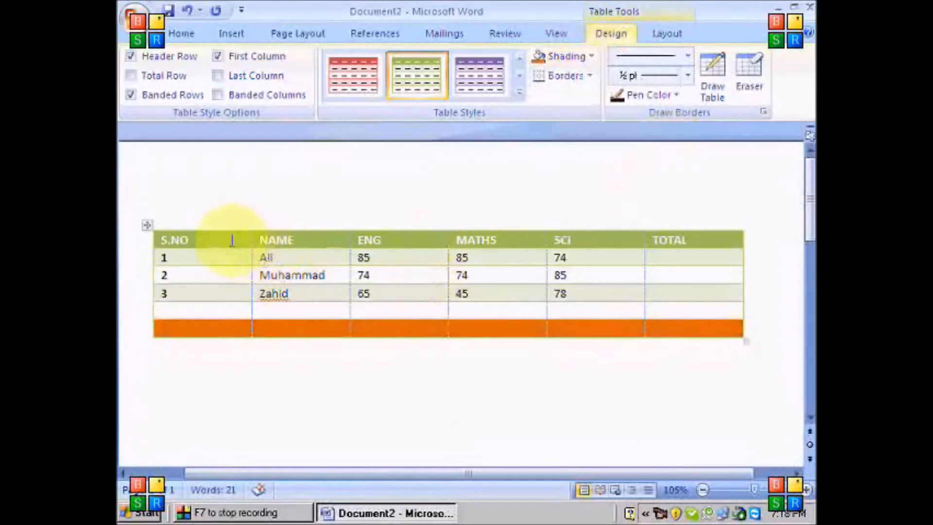
Apply All Borders to every cell of the table
{"action": "left_click_drag", "start_coordinate": [232, 239], "coordinate": [666, 322]}
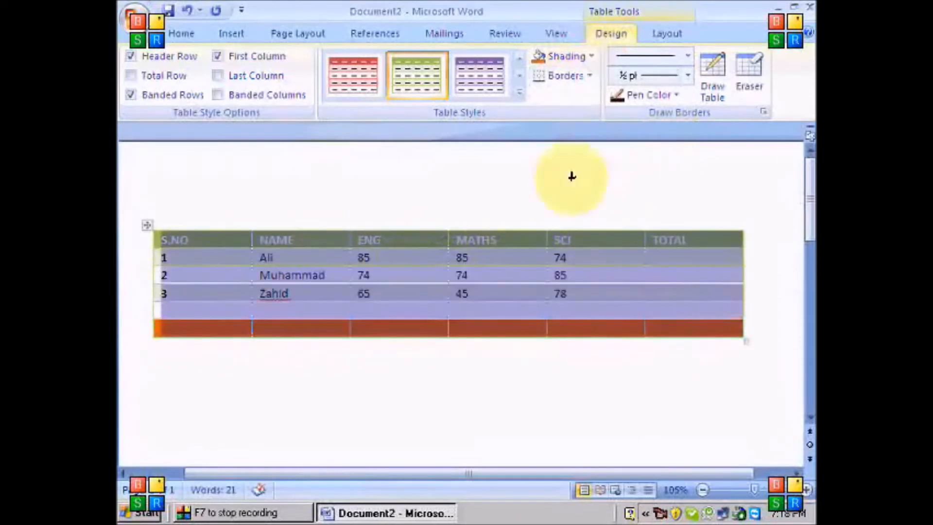
{"action": "left_click", "coordinate": [589, 78]}
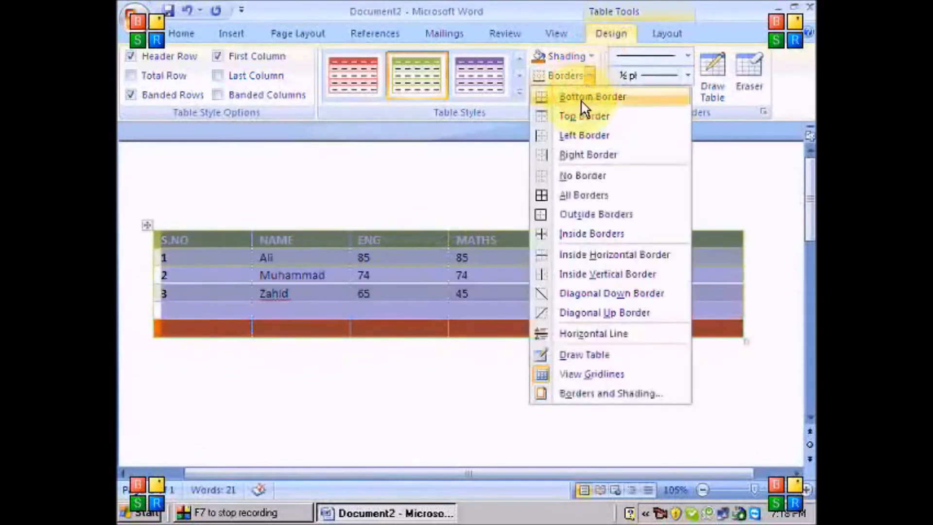
{"action": "left_click", "coordinate": [589, 194]}
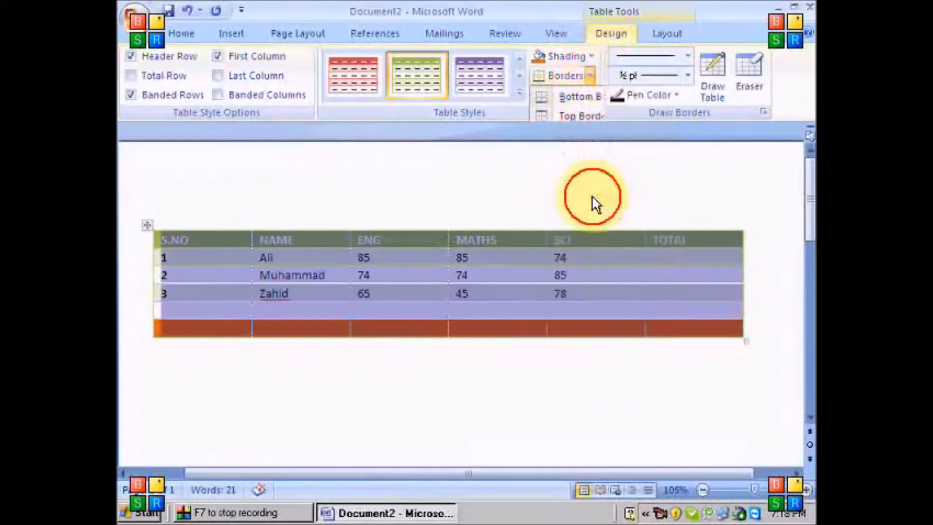
{"action": "left_click", "coordinate": [592, 311]}
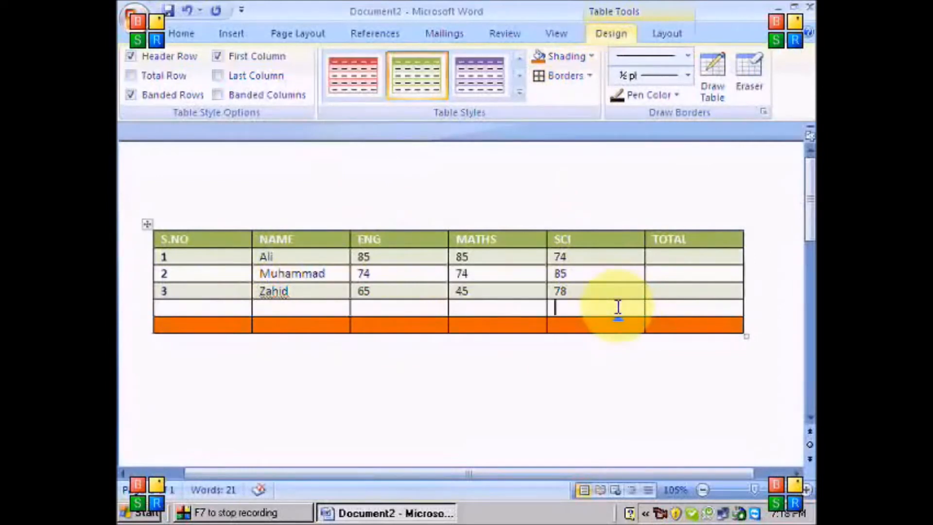
Select the whole table and set the border pen to a double line with 2¼ pt weight
{"action": "mouse_move", "coordinate": [239, 241]}
{"action": "left_mouse_down"}
{"action": "mouse_move", "coordinate": [625, 292]}
{"action": "mouse_move", "coordinate": [671, 316]}
{"action": "mouse_move", "coordinate": [658, 322]}
{"action": "left_mouse_up"}
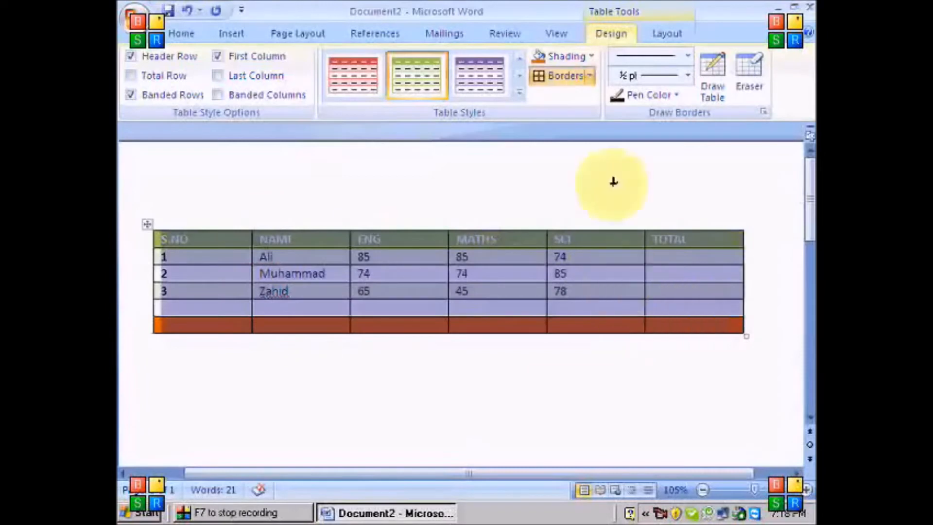
{"action": "left_click", "coordinate": [686, 57]}
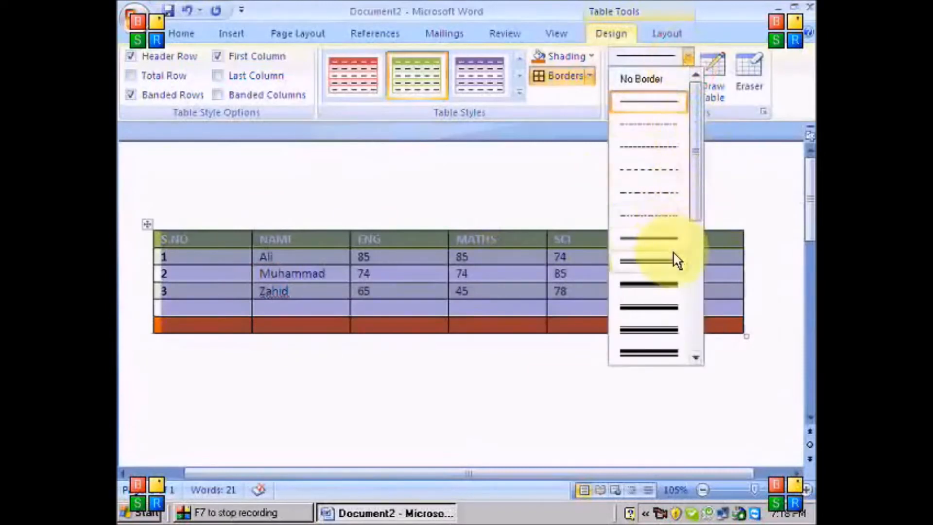
{"action": "left_click", "coordinate": [675, 260]}
{"action": "left_click", "coordinate": [688, 75]}
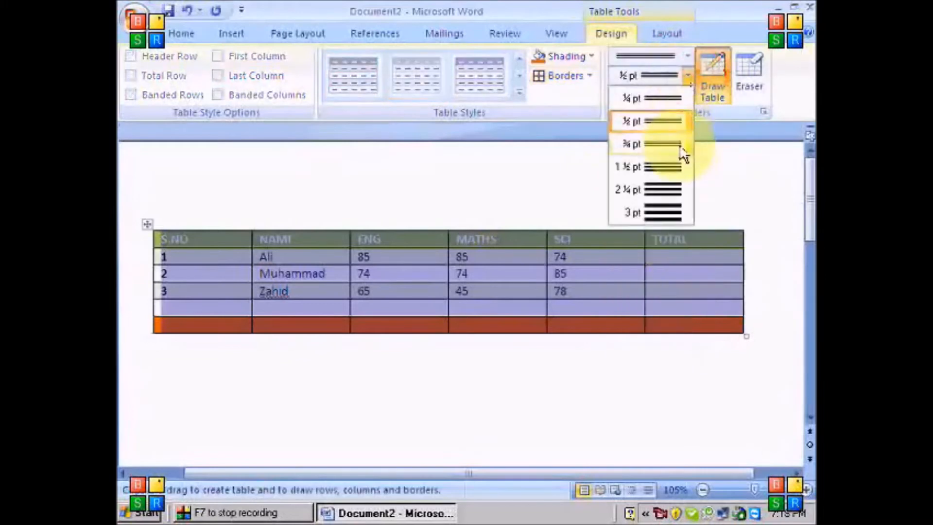
{"action": "left_click", "coordinate": [680, 189]}
Set the border pen to a single solid line with 3 pt weight
{"action": "left_click", "coordinate": [688, 56]}
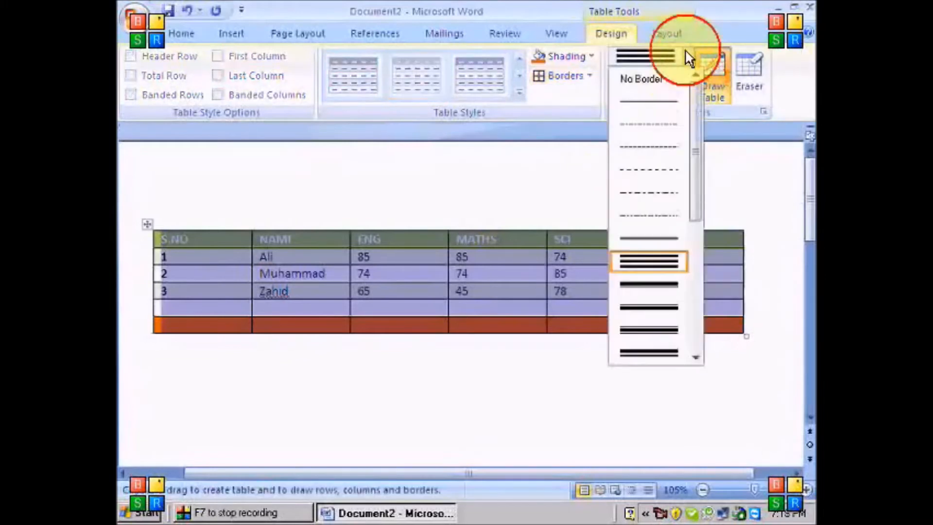
{"action": "left_click", "coordinate": [663, 104]}
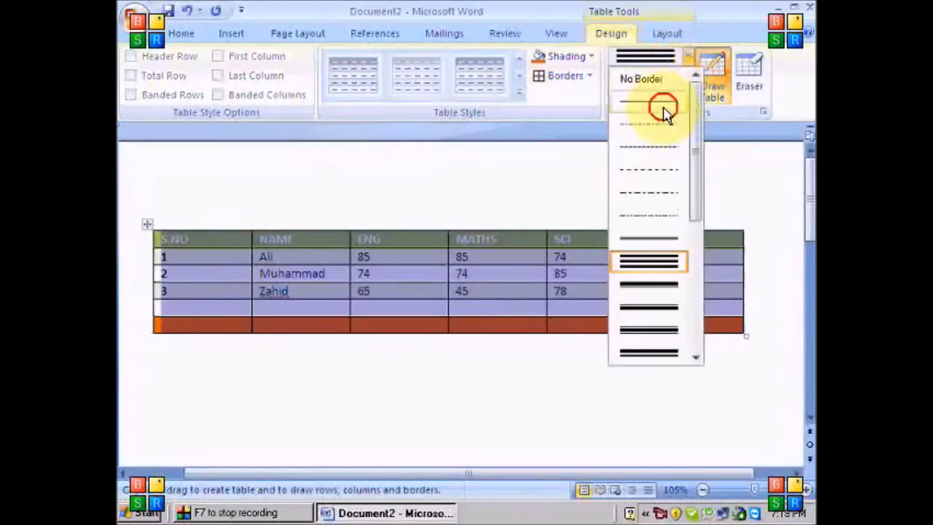
{"action": "left_click", "coordinate": [688, 76]}
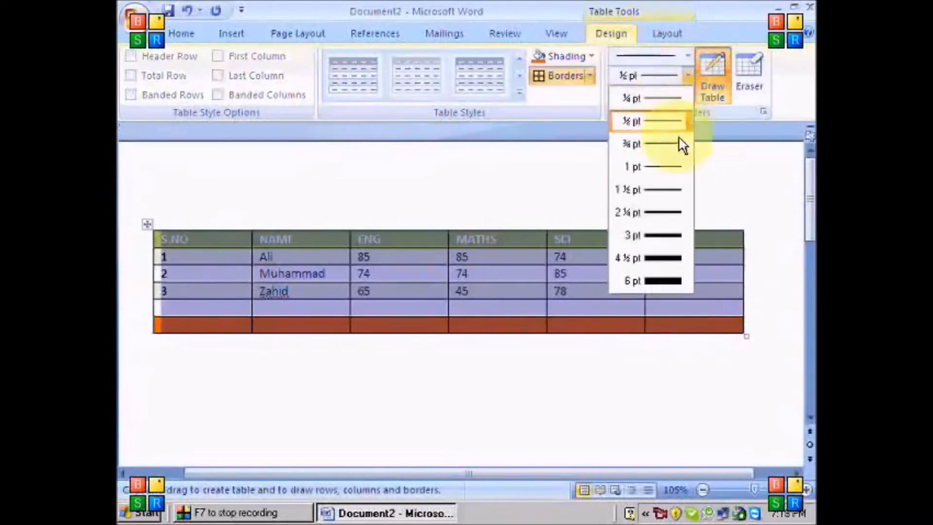
{"action": "left_click", "coordinate": [677, 234]}
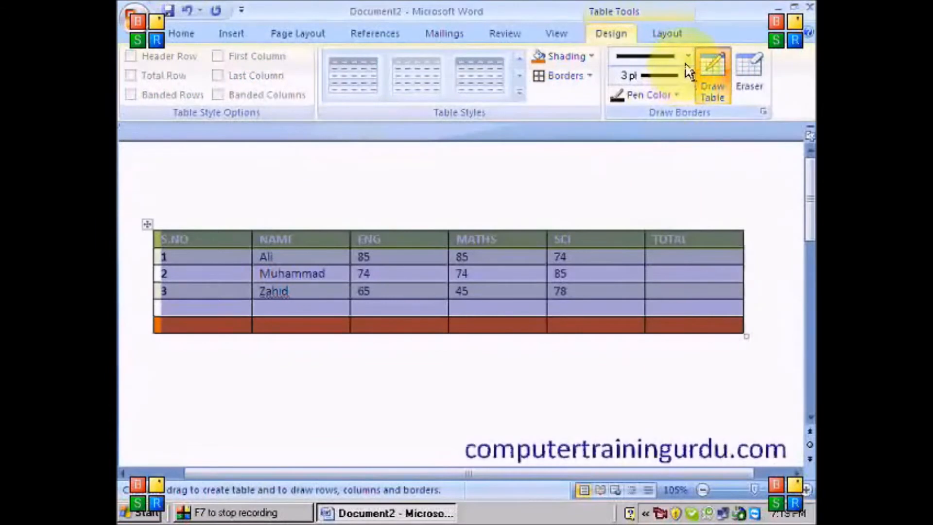
Trace the table's top, right, bottom and left outer edges with the 3 pt solid black border pen
{"action": "left_click_drag", "start_coordinate": [183, 230], "coordinate": [688, 231]}
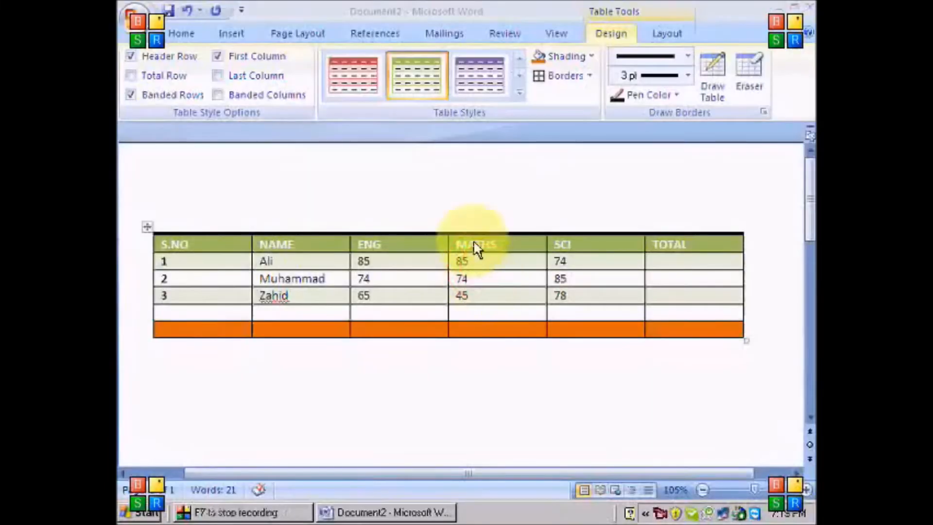
{"action": "left_click", "coordinate": [712, 89]}
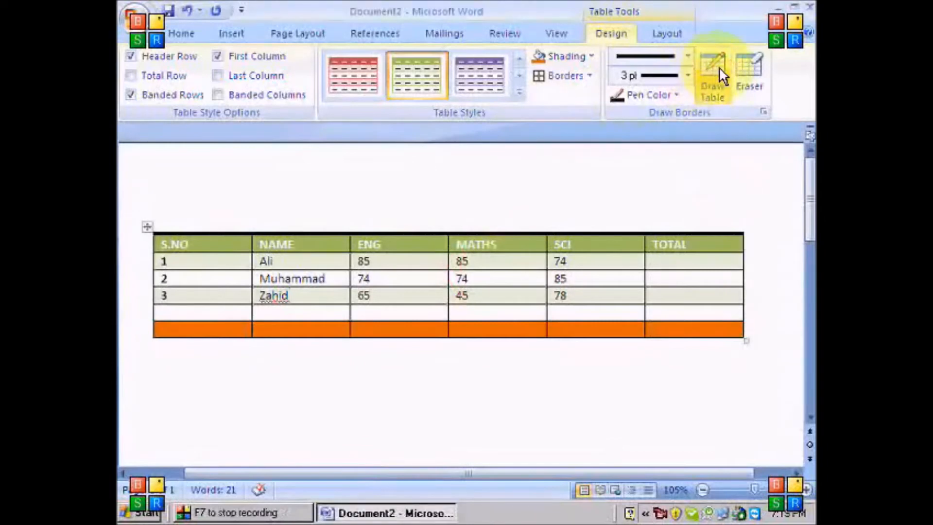
{"action": "left_click", "coordinate": [722, 77]}
{"action": "mouse_move", "coordinate": [748, 225]}
{"action": "left_mouse_down"}
{"action": "mouse_move", "coordinate": [740, 260]}
{"action": "mouse_move", "coordinate": [746, 336]}
{"action": "left_mouse_up"}
{"action": "left_click", "coordinate": [624, 319]}
{"action": "mouse_move", "coordinate": [620, 325]}
{"action": "left_mouse_down"}
{"action": "mouse_move", "coordinate": [151, 334]}
{"action": "mouse_move", "coordinate": [708, 327]}
{"action": "left_mouse_up"}
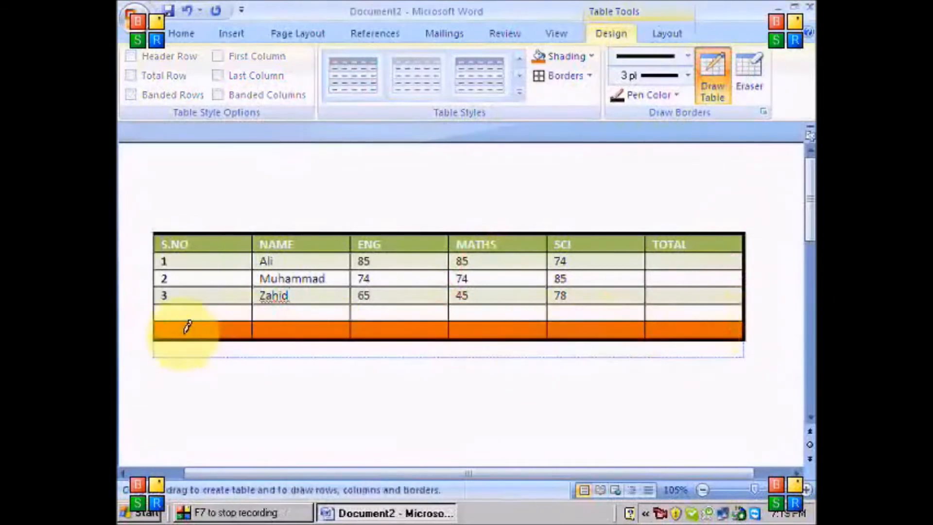
{"action": "left_click_drag", "start_coordinate": [163, 329], "coordinate": [160, 236]}
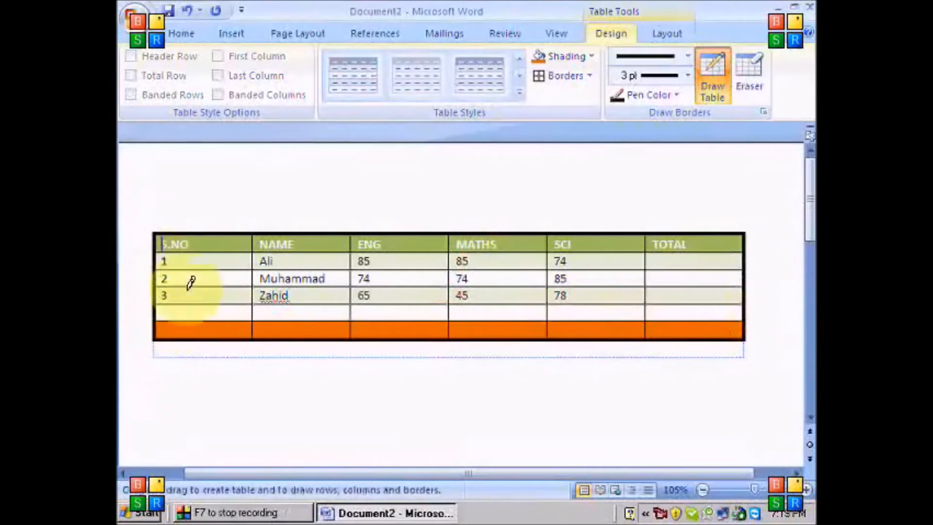
Change the border pen color to red and redraw all four outer edges of the table
{"action": "left_click", "coordinate": [672, 97]}
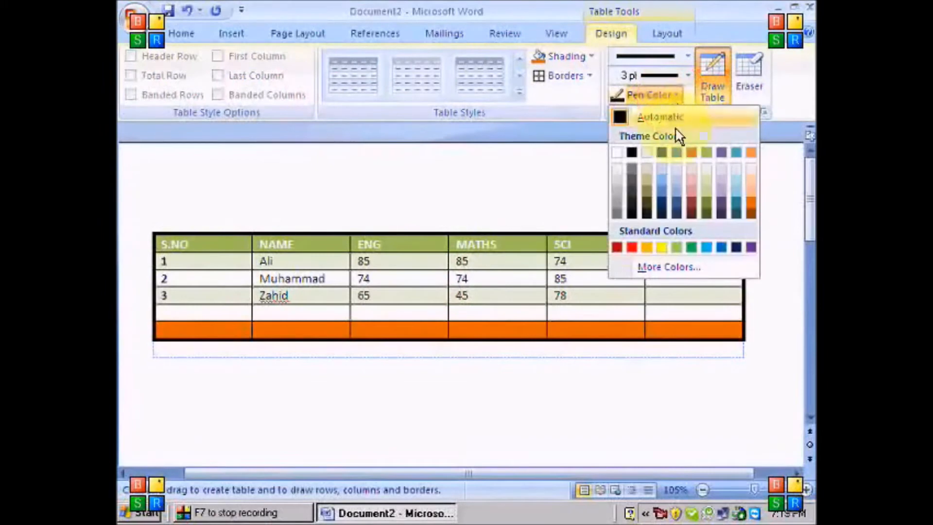
{"action": "left_click", "coordinate": [691, 152]}
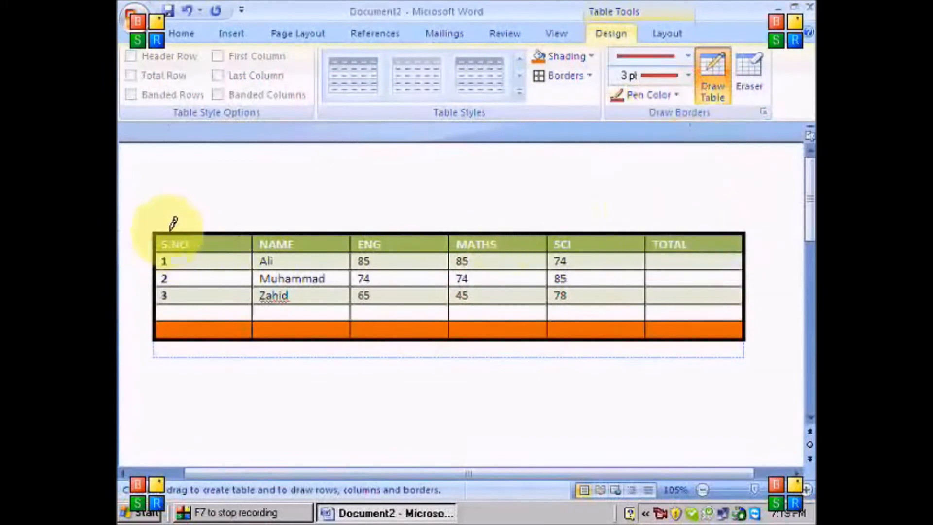
{"action": "mouse_move", "coordinate": [553, 243]}
{"action": "left_mouse_down"}
{"action": "mouse_move", "coordinate": [669, 223]}
{"action": "mouse_move", "coordinate": [762, 227]}
{"action": "mouse_move", "coordinate": [746, 223]}
{"action": "mouse_move", "coordinate": [747, 326]}
{"action": "left_mouse_up"}
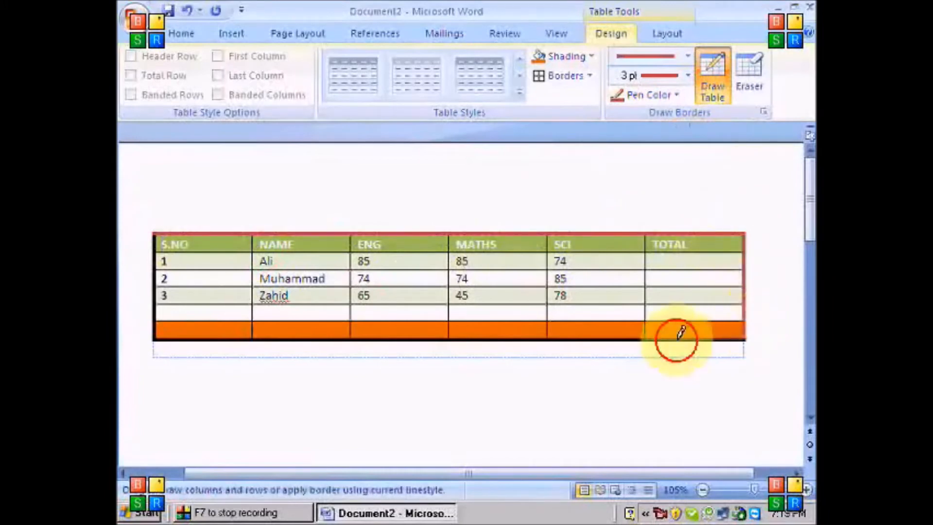
{"action": "mouse_move", "coordinate": [173, 342]}
{"action": "left_mouse_down"}
{"action": "mouse_move", "coordinate": [156, 336]}
{"action": "mouse_move", "coordinate": [160, 236]}
{"action": "left_mouse_up"}
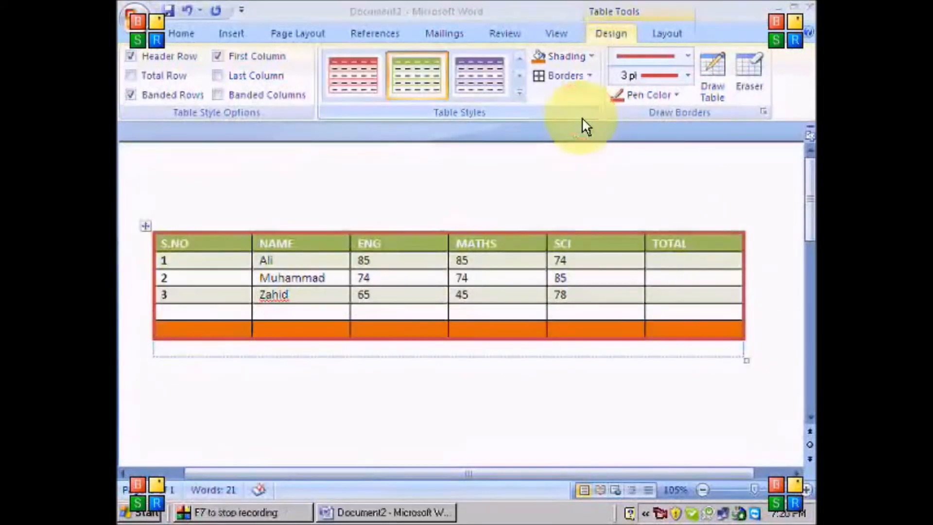
Use the Eraser to remove the table's right border, its bottom two rows and its top border
{"action": "left_click", "coordinate": [763, 82]}
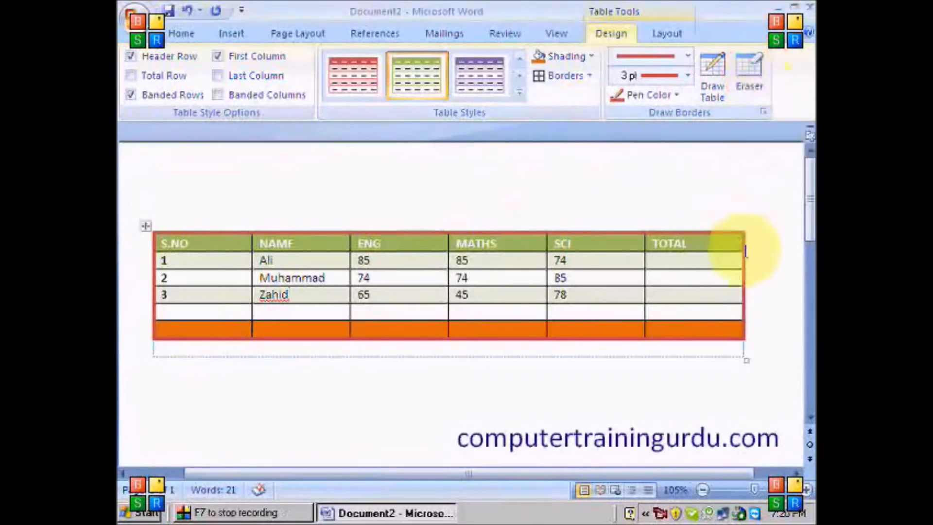
{"action": "left_click", "coordinate": [750, 80]}
{"action": "left_click", "coordinate": [750, 231]}
{"action": "mouse_move", "coordinate": [750, 231]}
{"action": "left_mouse_down"}
{"action": "mouse_move", "coordinate": [754, 320]}
{"action": "mouse_move", "coordinate": [739, 336]}
{"action": "mouse_move", "coordinate": [322, 302]}
{"action": "mouse_move", "coordinate": [150, 317]}
{"action": "mouse_move", "coordinate": [546, 381]}
{"action": "mouse_move", "coordinate": [758, 381]}
{"action": "left_mouse_up"}
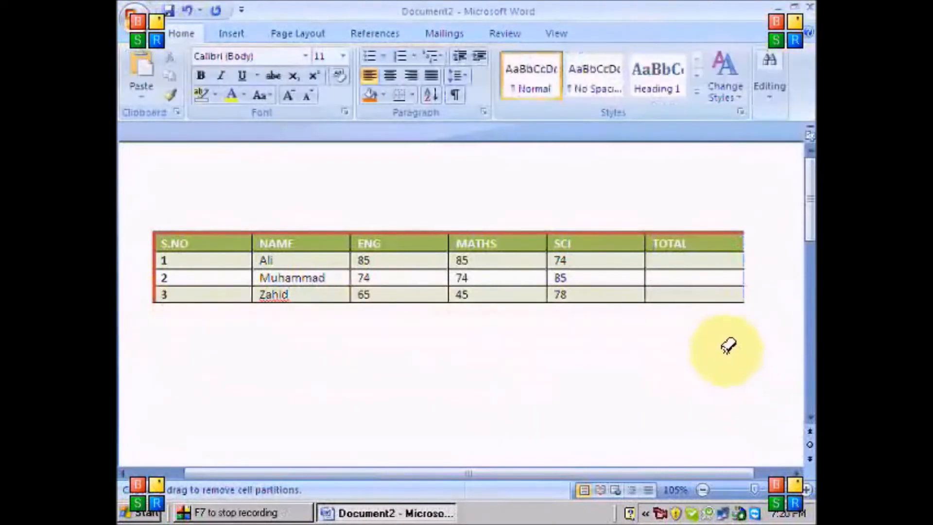
{"action": "mouse_move", "coordinate": [698, 224]}
{"action": "left_mouse_down"}
{"action": "mouse_move", "coordinate": [208, 216]}
{"action": "mouse_move", "coordinate": [165, 299]}
{"action": "mouse_move", "coordinate": [191, 314]}
{"action": "left_mouse_up"}
{"action": "key", "text": "ctrl+z"}
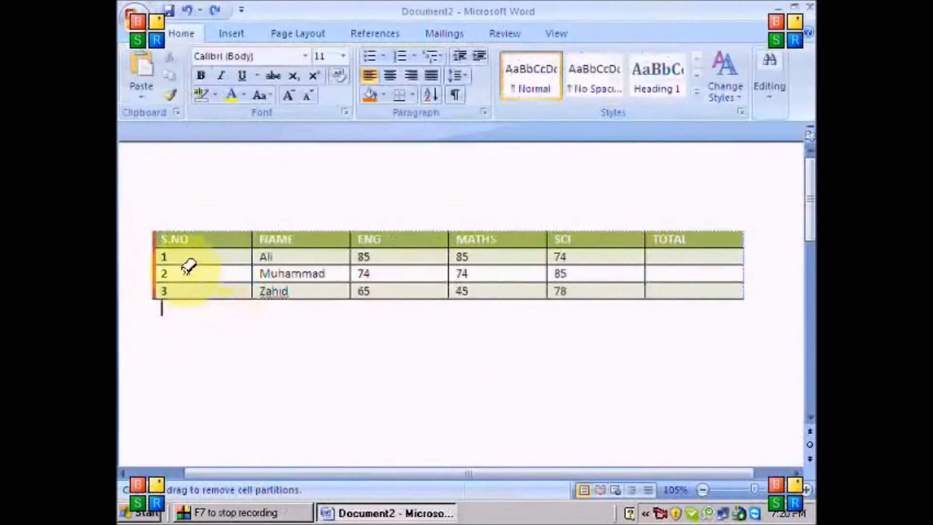
{"action": "left_click_drag", "start_coordinate": [143, 222], "coordinate": [184, 310]}
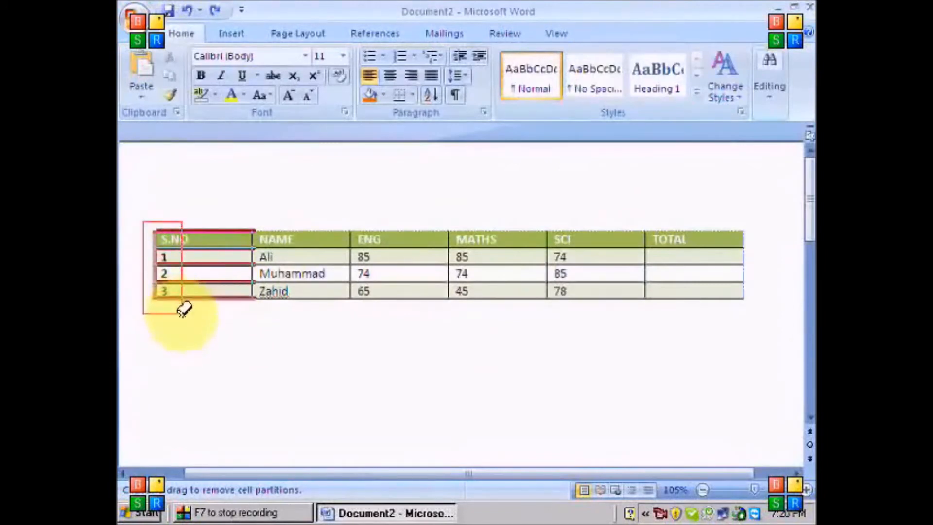
{"action": "left_click_drag", "start_coordinate": [183, 310], "coordinate": [184, 309]}
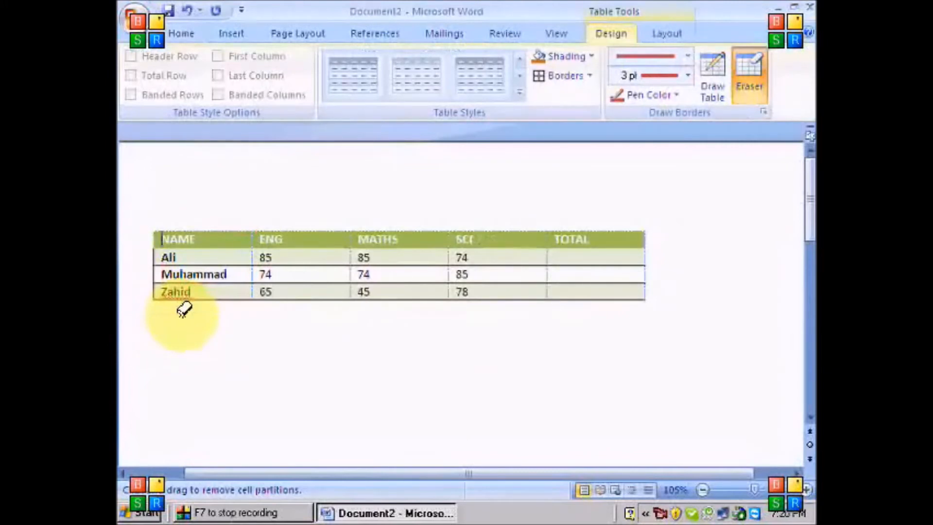
{"action": "key", "text": "ctrl+z"}
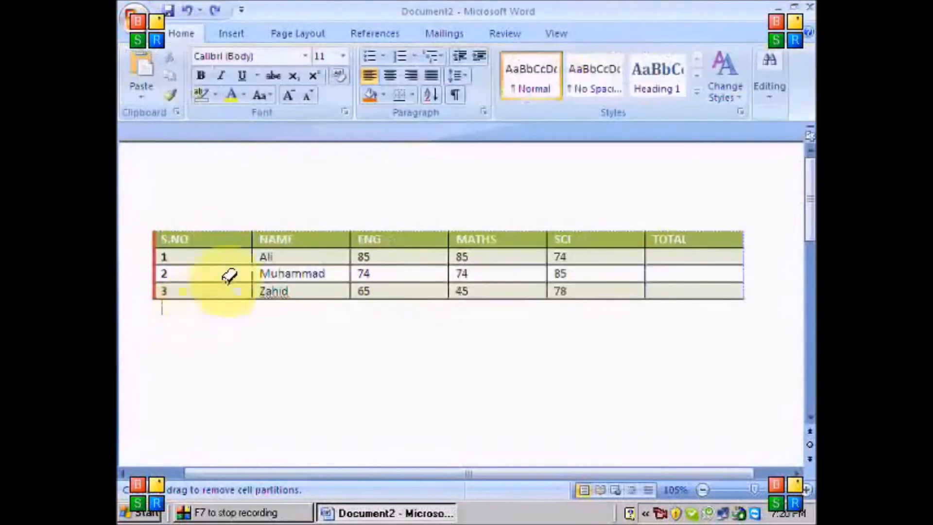
Erase the red left border of the table and turn the Eraser off
{"action": "left_click_drag", "start_coordinate": [157, 244], "coordinate": [157, 290]}
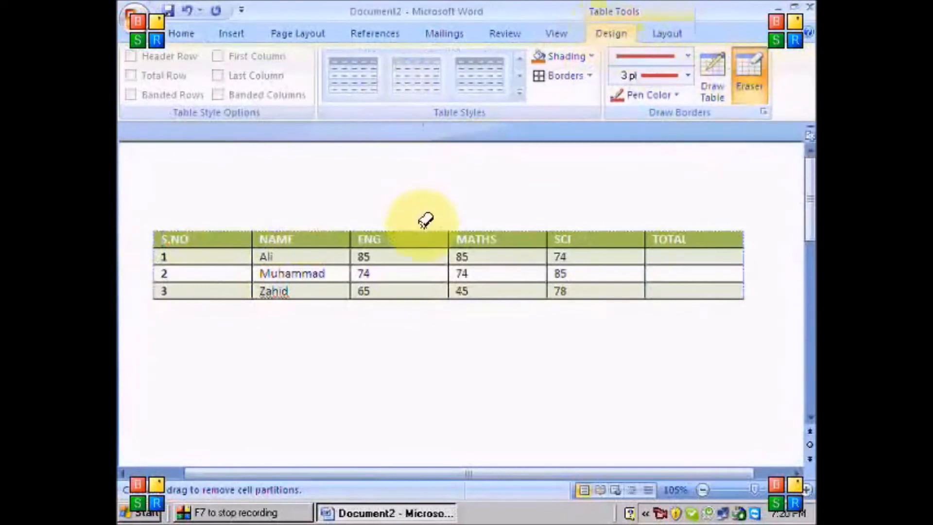
{"action": "left_click", "coordinate": [750, 77]}
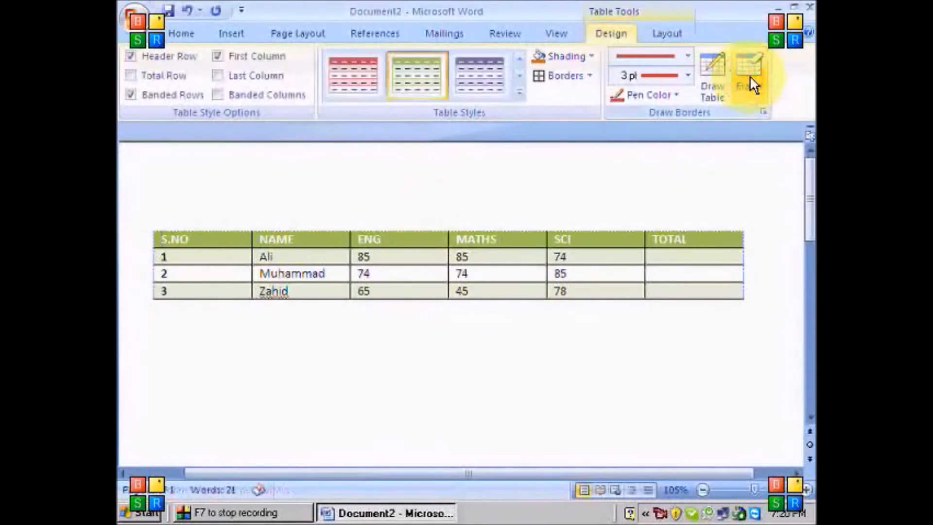
{"action": "left_click", "coordinate": [601, 262]}
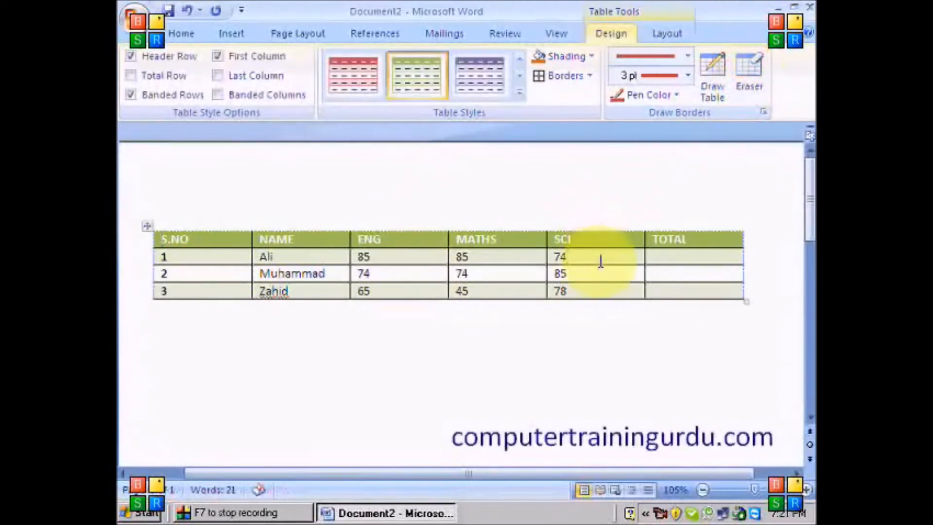
Apply No Border to the whole table and hide its gridlines
{"action": "left_click", "coordinate": [676, 40]}
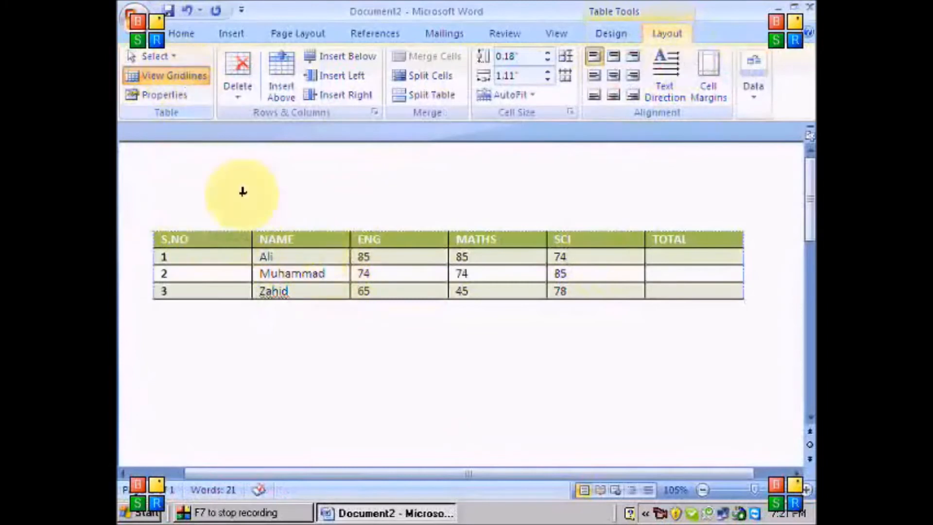
{"action": "left_click_drag", "start_coordinate": [225, 238], "coordinate": [677, 287]}
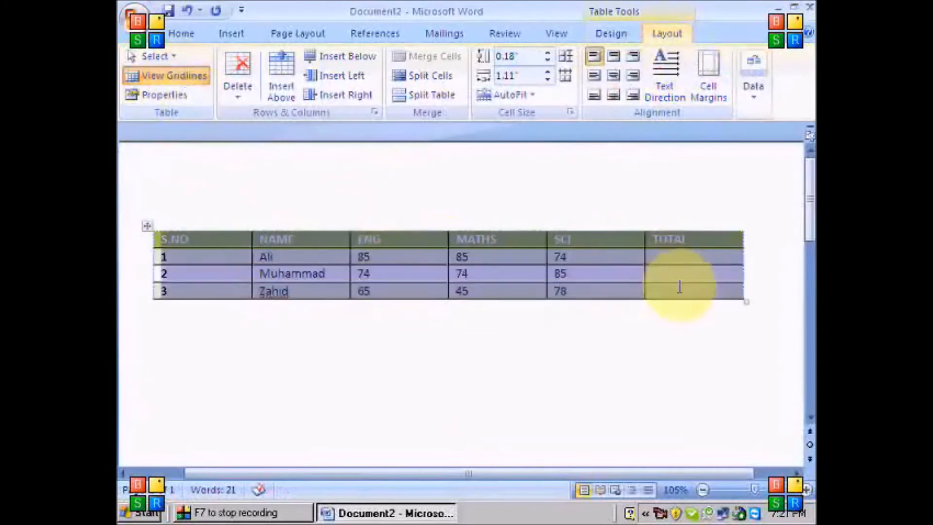
{"action": "left_click", "coordinate": [610, 38]}
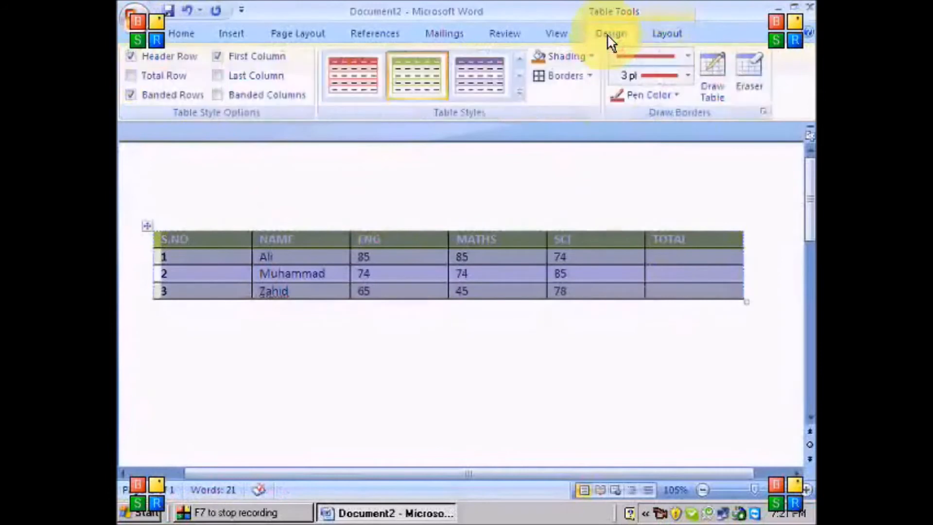
{"action": "left_click", "coordinate": [592, 78]}
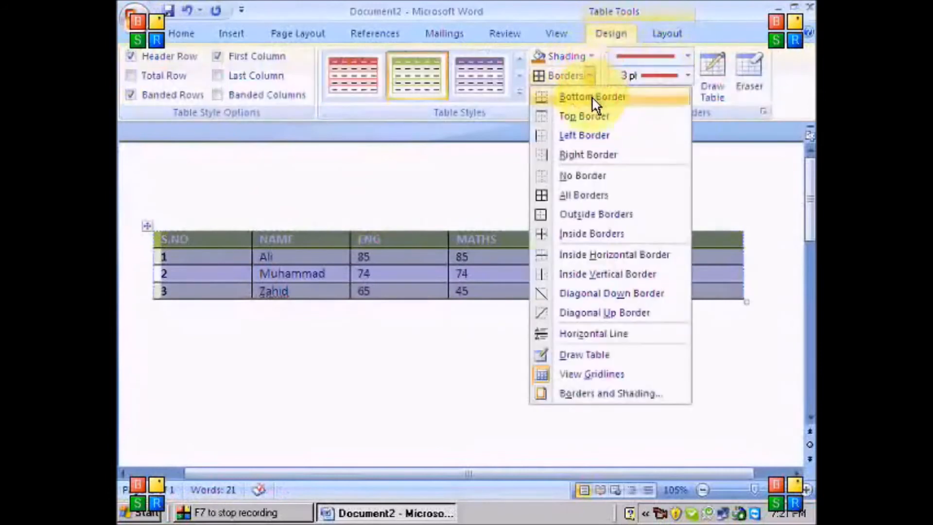
{"action": "left_click", "coordinate": [584, 176]}
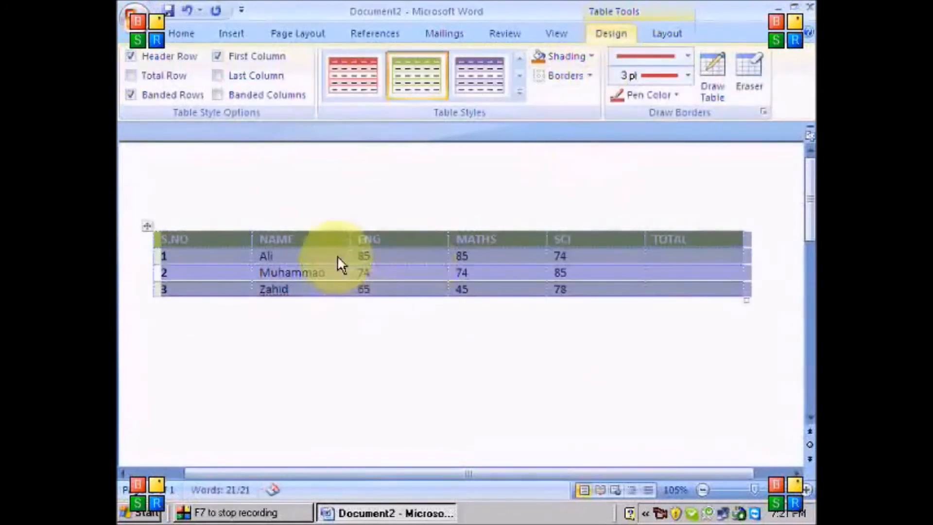
{"action": "left_click", "coordinate": [270, 257]}
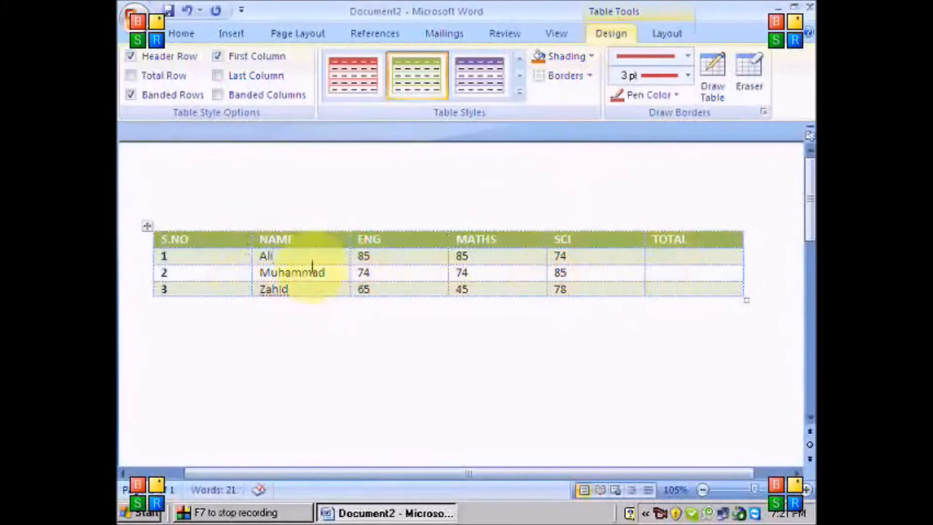
{"action": "left_click", "coordinate": [657, 33]}
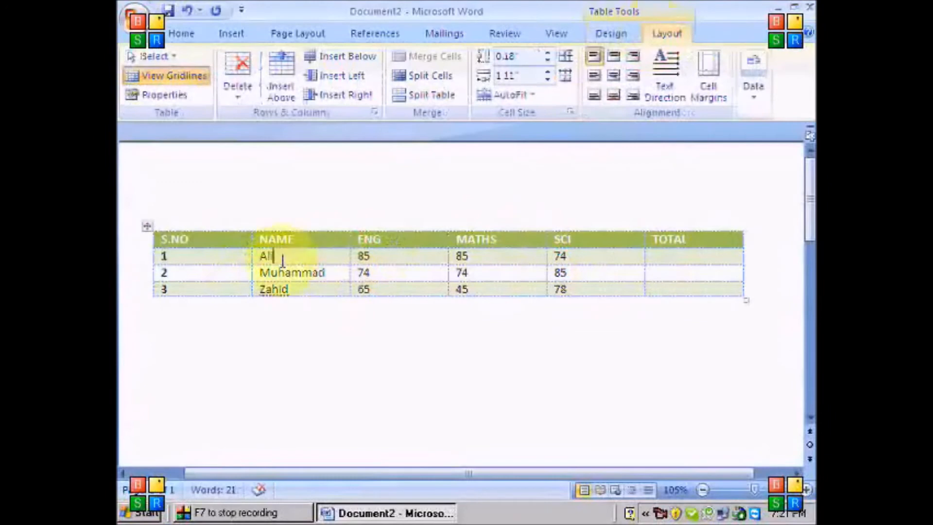
{"action": "left_click", "coordinate": [198, 76]}
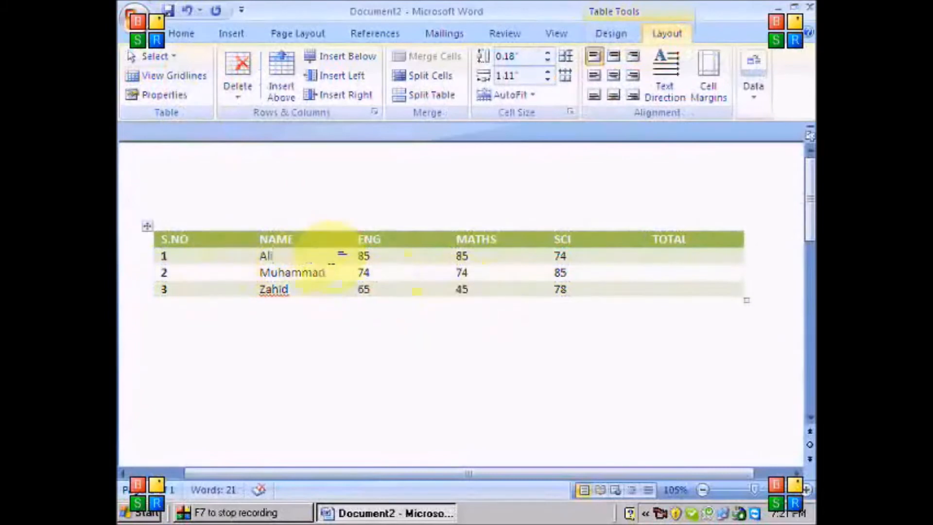
Insert one blank row above and one blank row below the row numbered 2
{"action": "left_click", "coordinate": [325, 274]}
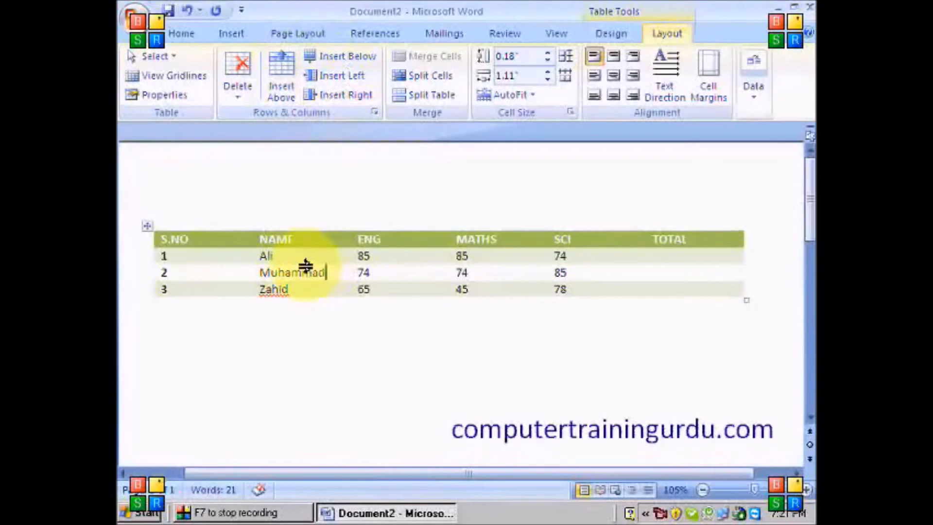
{"action": "left_click", "coordinate": [279, 78]}
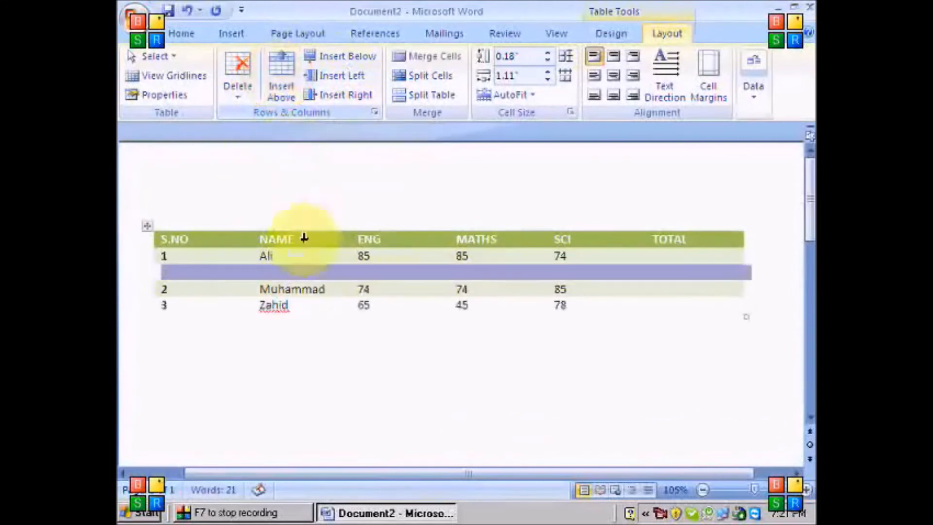
{"action": "left_click", "coordinate": [309, 280]}
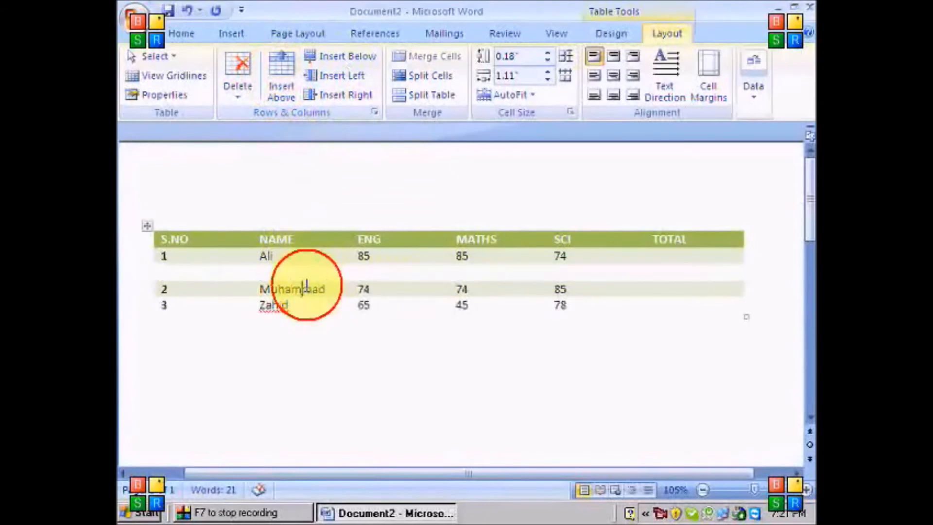
{"action": "left_click", "coordinate": [319, 290]}
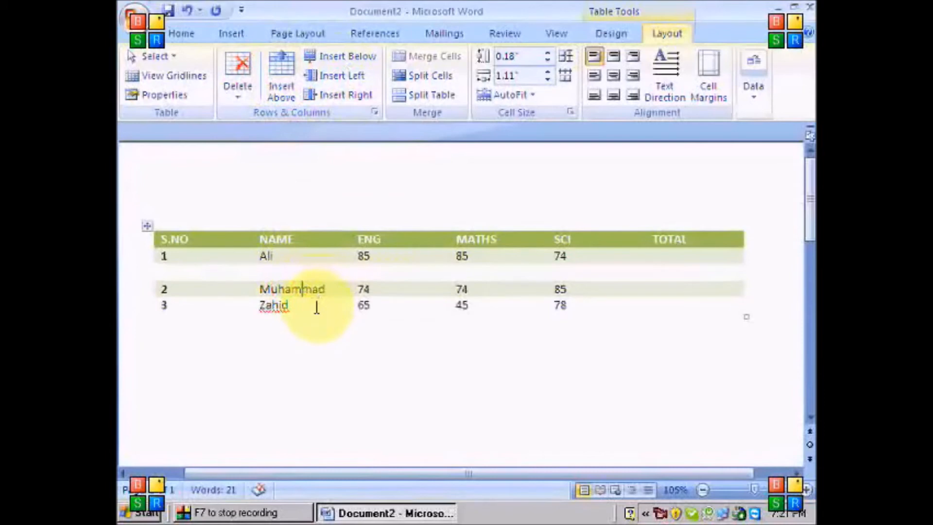
{"action": "left_click", "coordinate": [333, 57]}
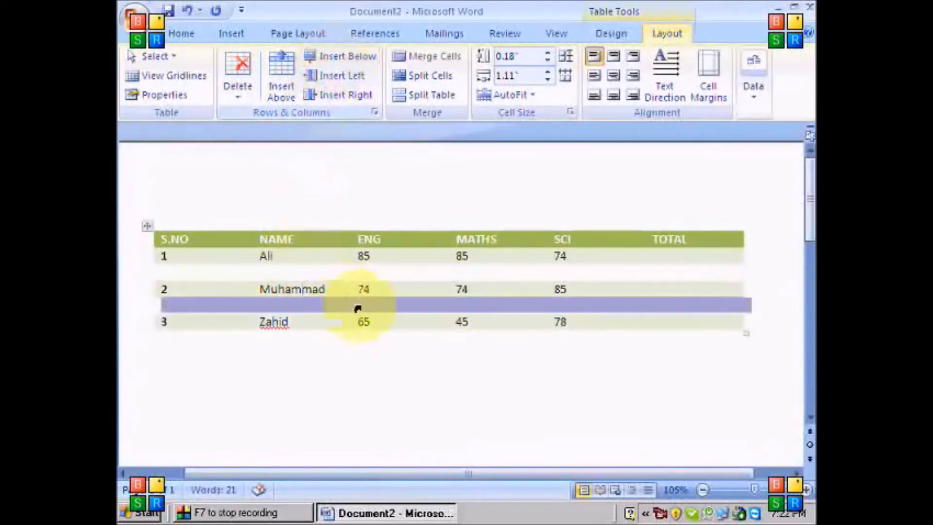
Insert a blank column to the left of the ENG column, then place the cursor in the MATHS heading
{"action": "left_click", "coordinate": [384, 289]}
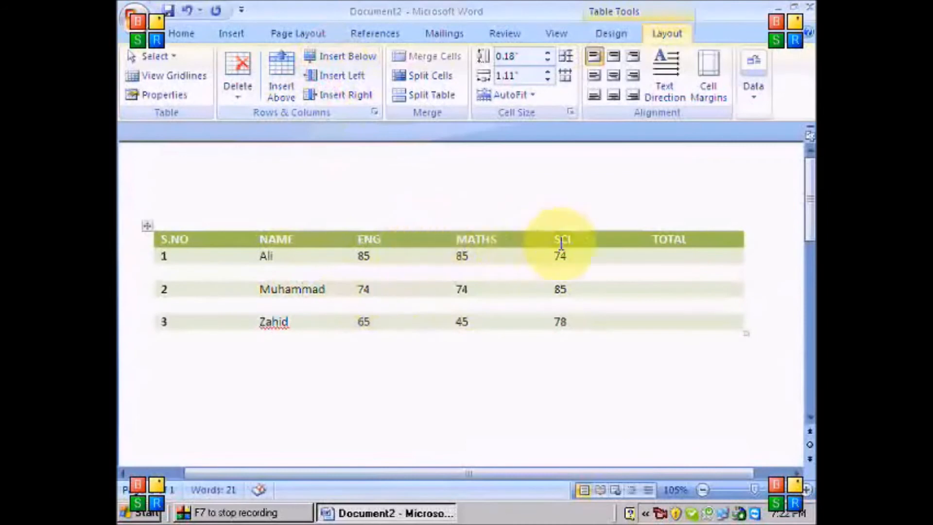
{"action": "left_click", "coordinate": [395, 294]}
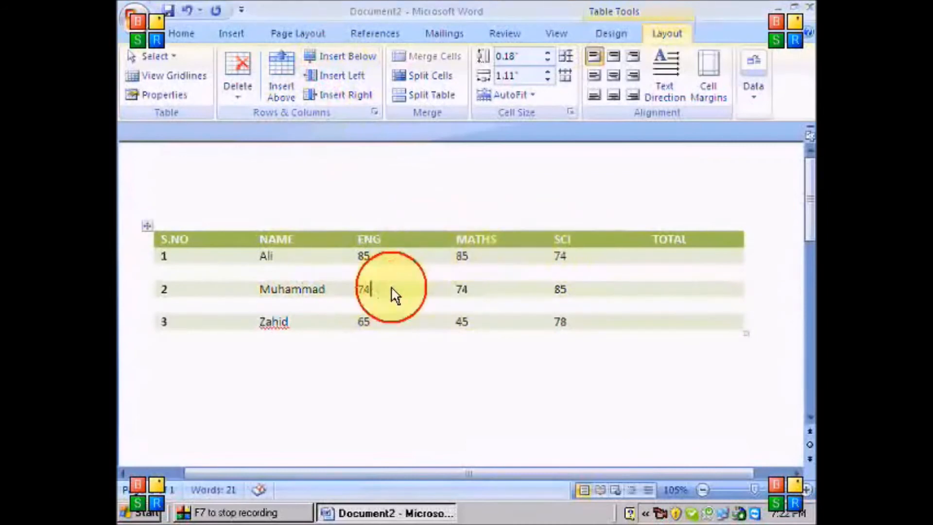
{"action": "left_click", "coordinate": [343, 78]}
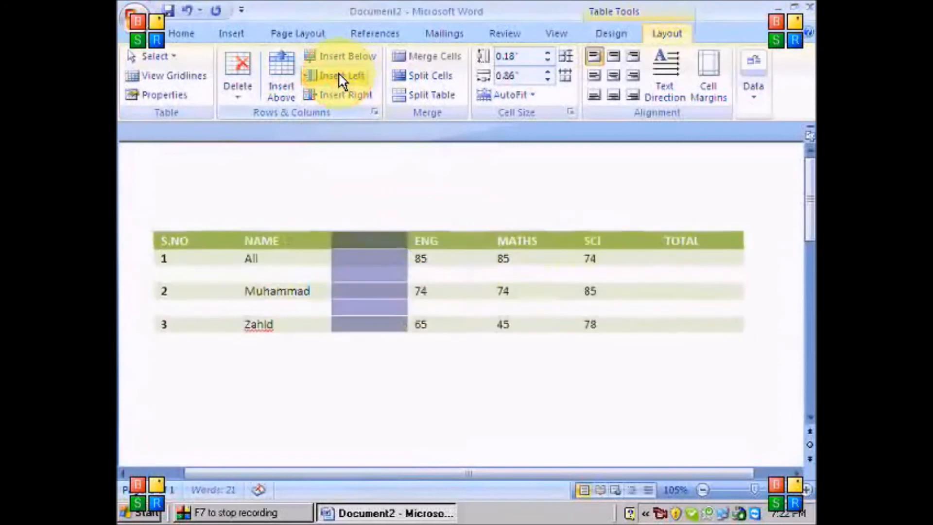
{"action": "left_click", "coordinate": [380, 243]}
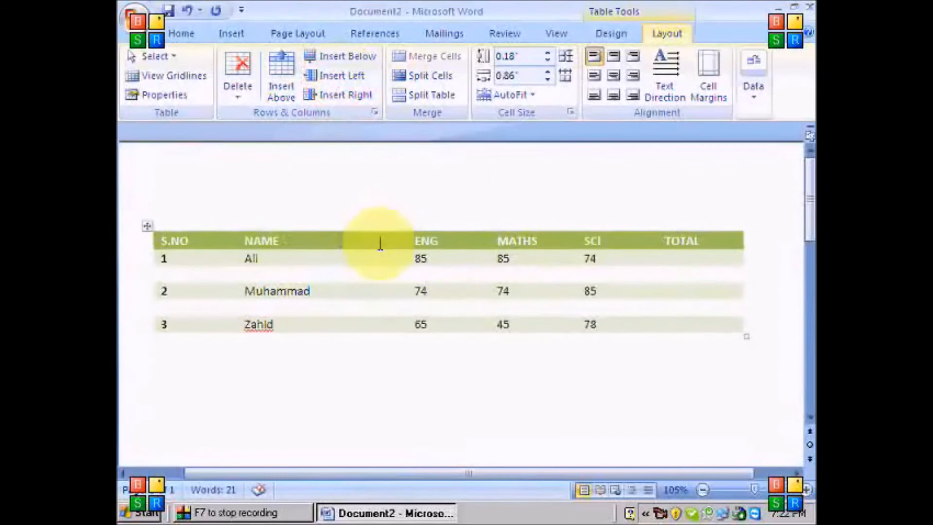
{"action": "left_click", "coordinate": [511, 243]}
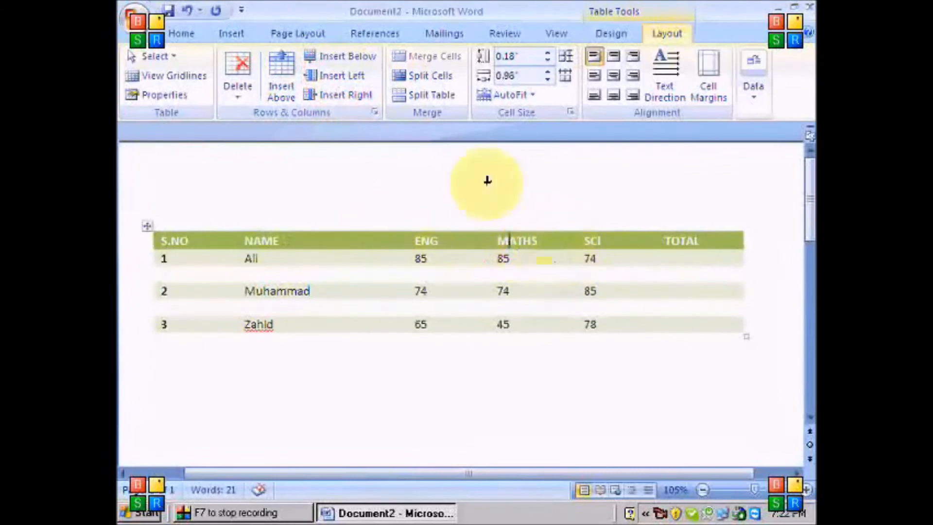
Insert a blank column to the right of the MATHS column
{"action": "left_click", "coordinate": [346, 96]}
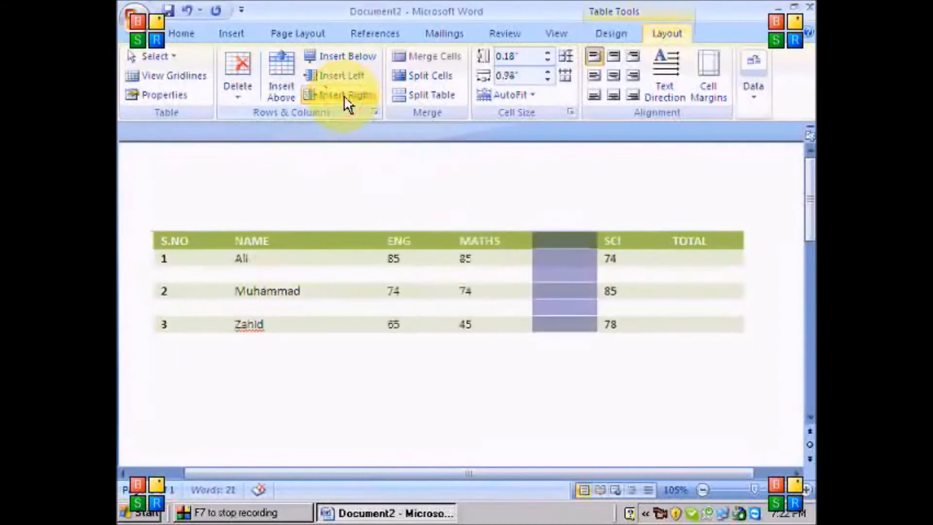
{"action": "left_click", "coordinate": [562, 246]}
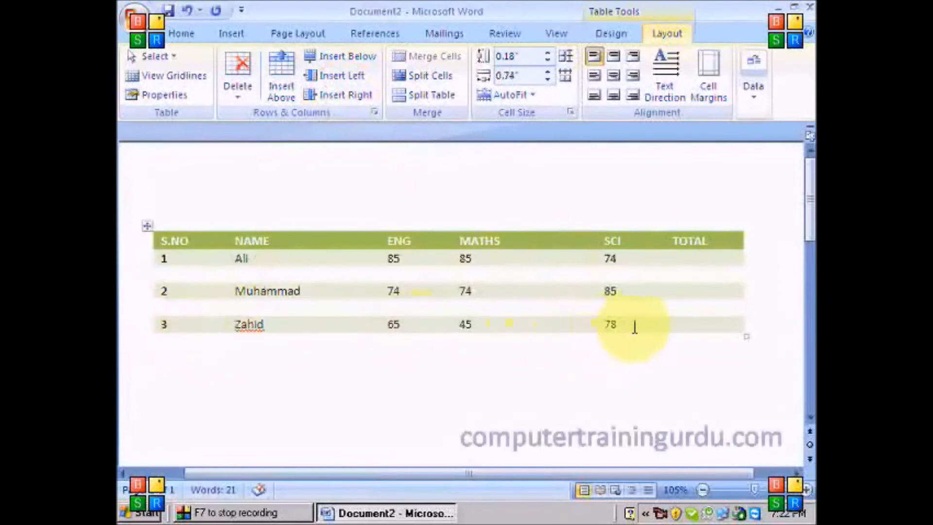
Add four blank rows below the row numbered 3 by advancing past the table's last cell
{"action": "left_click", "coordinate": [693, 327]}
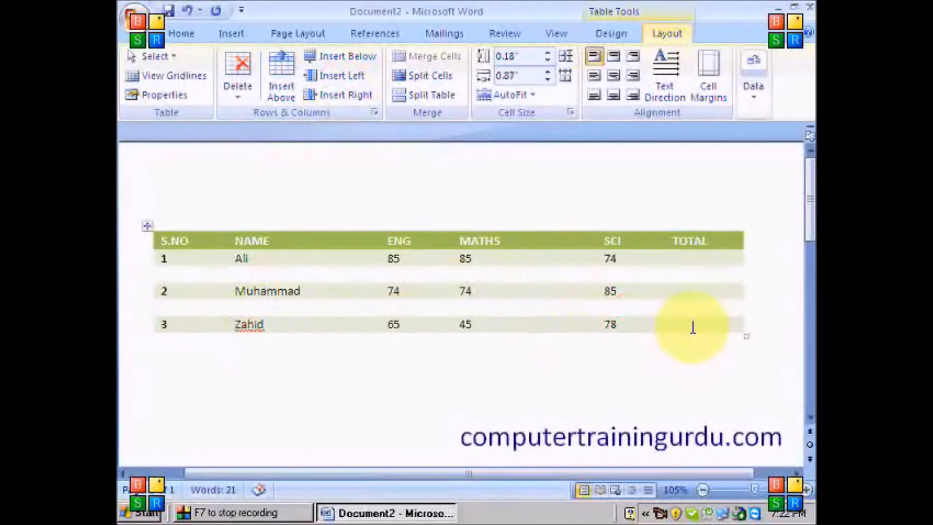
{"action": "key", "text": "Tab"}
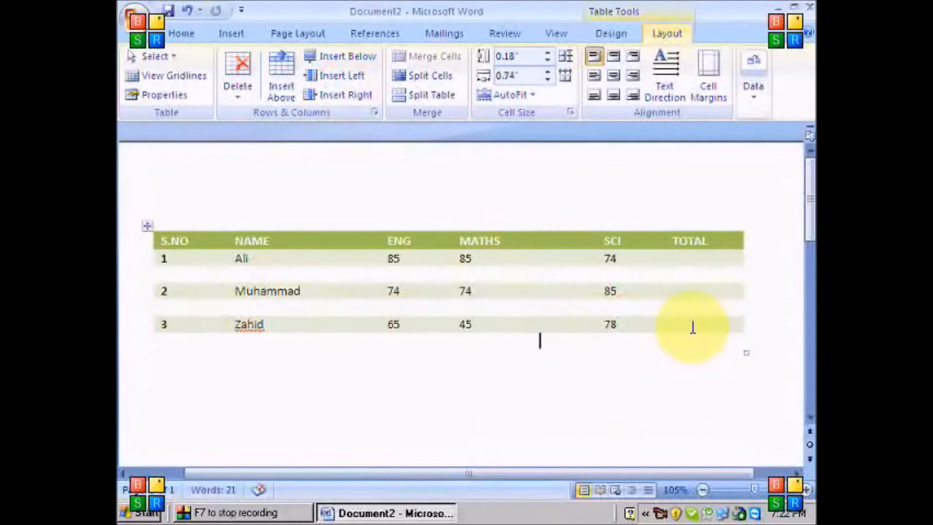
{"action": "key", "text": "Tab"}
{"action": "key", "text": "Tab"}
{"action": "key", "text": "Tab"}
{"action": "key", "text": "Tab"}
{"action": "key", "text": "Tab"}
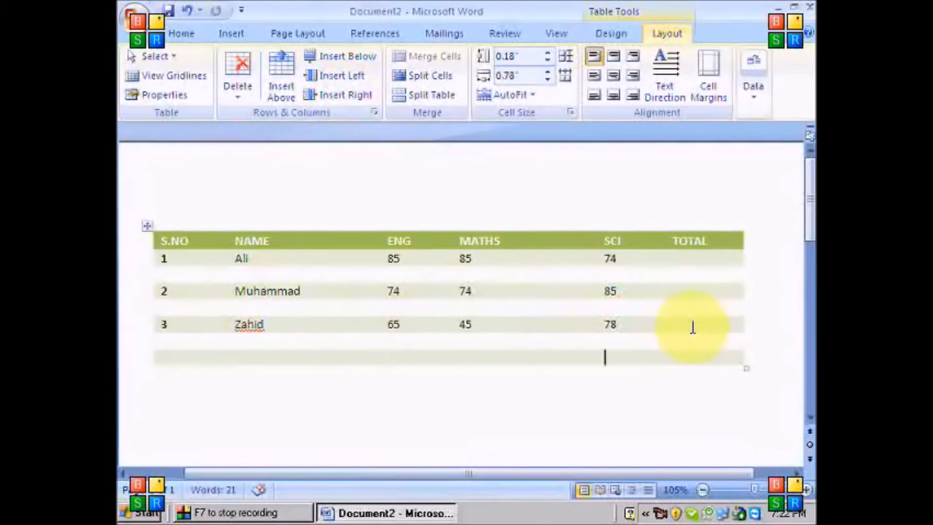
{"action": "key", "text": "Tab"}
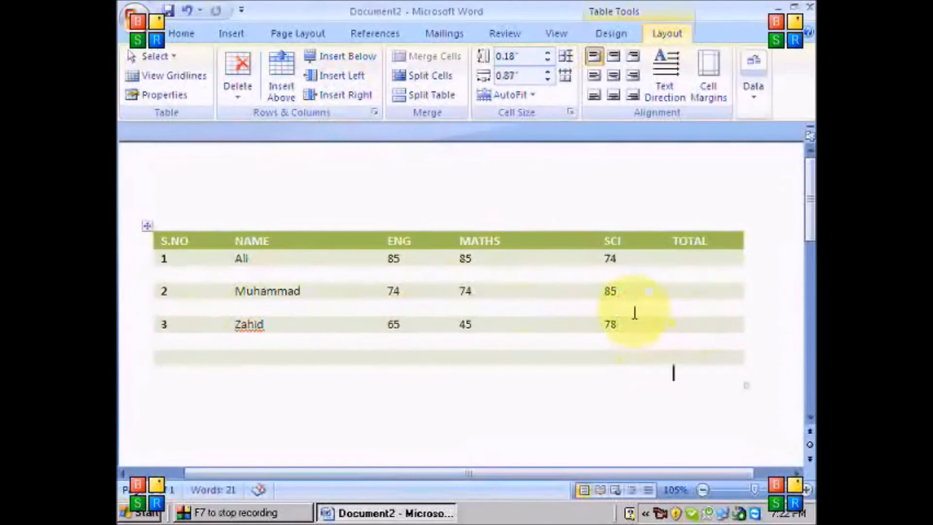
{"action": "key", "text": "Tab"}
Apply All Borders to the whole table with the red 3 pt line
{"action": "left_click_drag", "start_coordinate": [194, 240], "coordinate": [715, 393]}
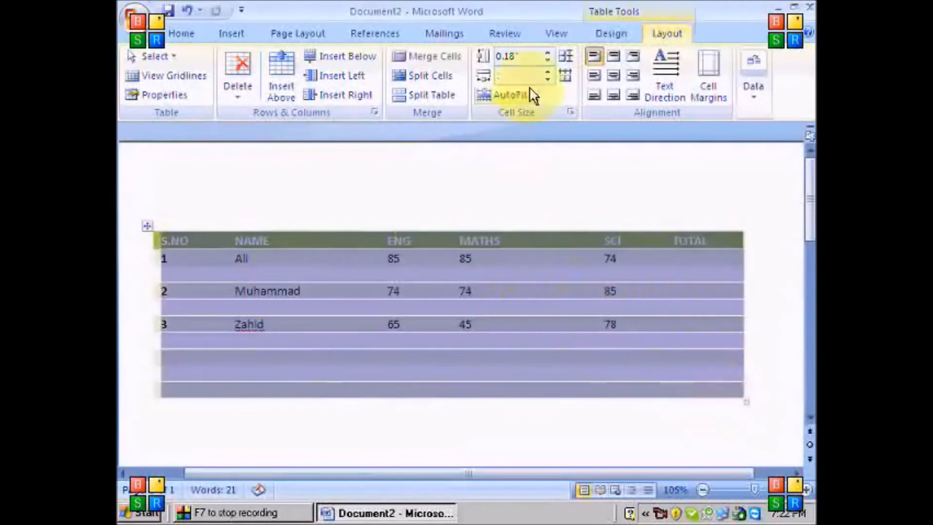
{"action": "left_click", "coordinate": [608, 34]}
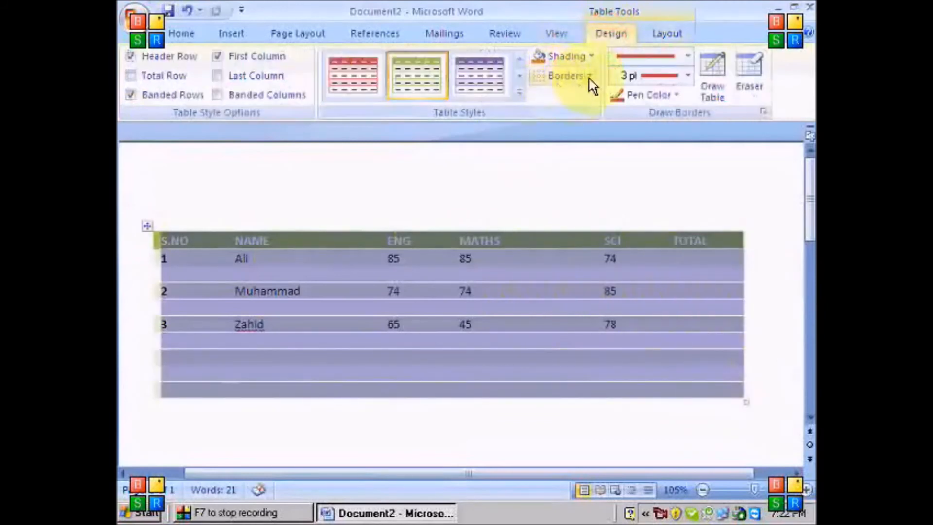
{"action": "left_click", "coordinate": [590, 76]}
{"action": "left_click", "coordinate": [577, 194]}
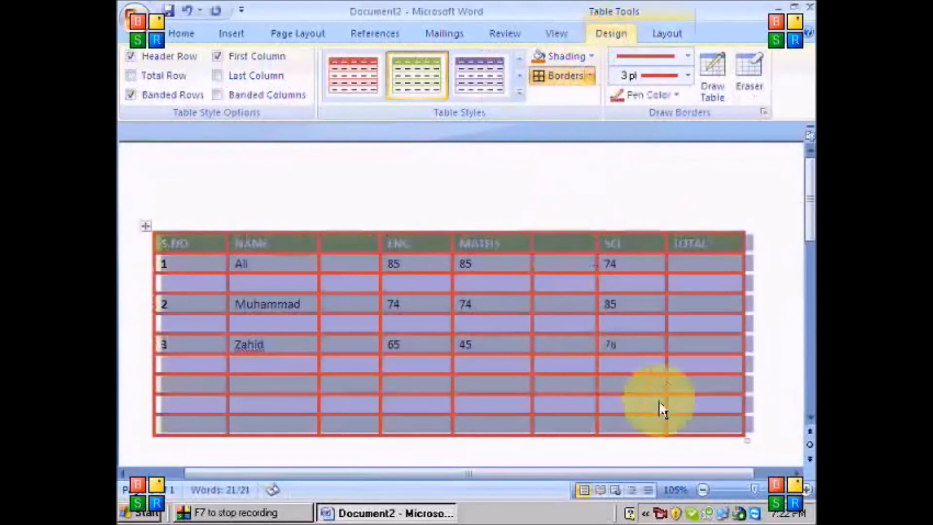
Add two more rows at the end of the table from its last cell in the TOTAL column
{"action": "left_click", "coordinate": [697, 425]}
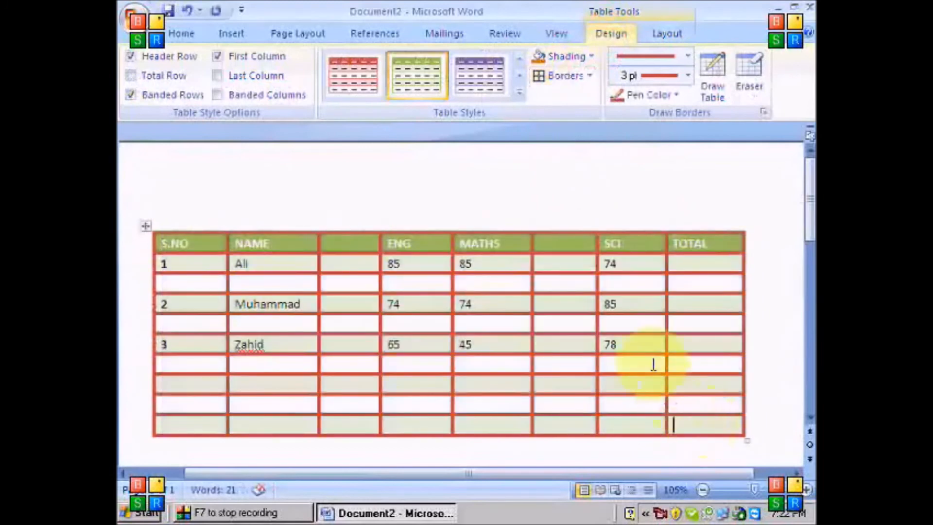
{"action": "scroll", "coordinate": [651, 364], "scroll_direction": "down", "scroll_amount": 2}
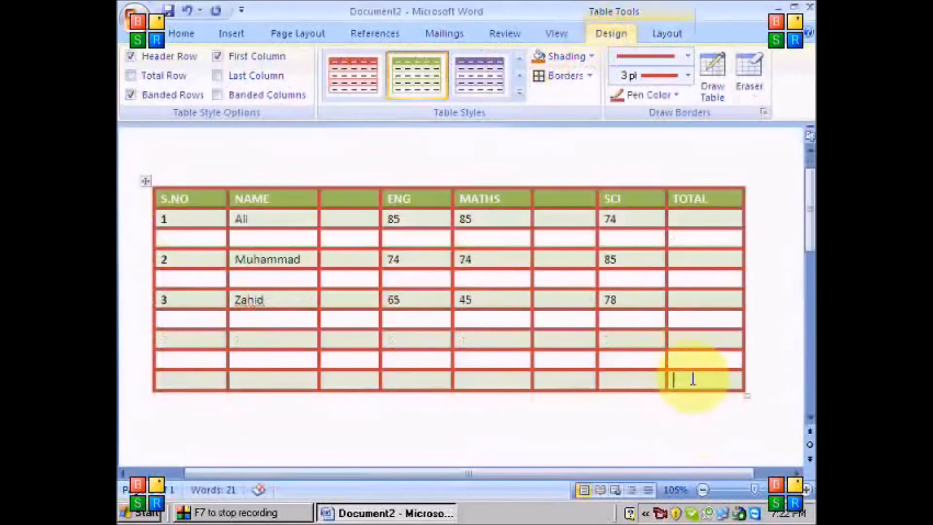
{"action": "key", "text": "Tab"}
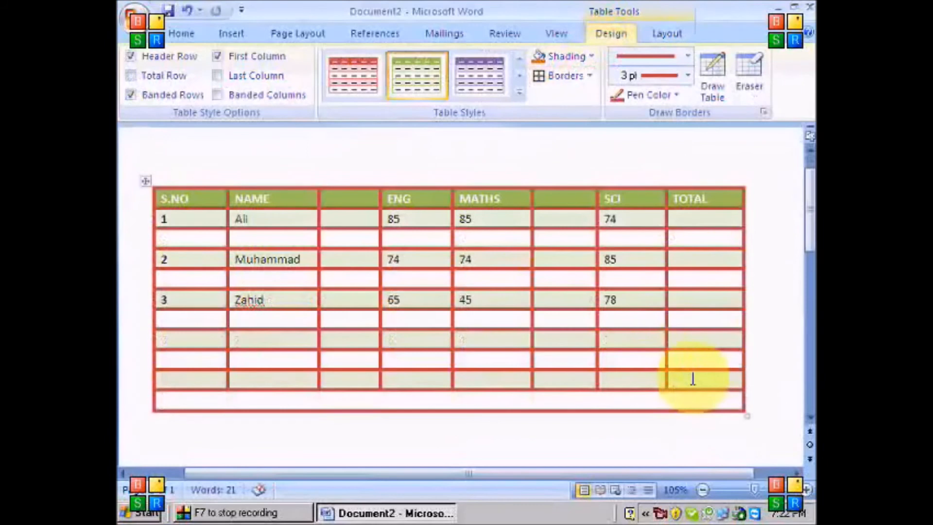
{"action": "key", "text": "Tab"}
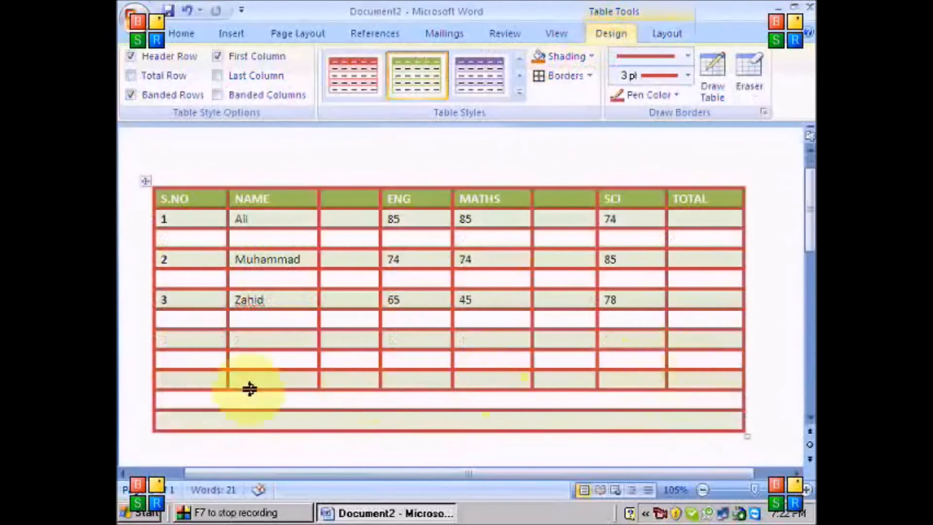
Erase the two newly added rows at the table's end with the Eraser, then turn the Eraser off
{"action": "left_click", "coordinate": [752, 78]}
{"action": "left_click_drag", "start_coordinate": [771, 454], "coordinate": [151, 389]}
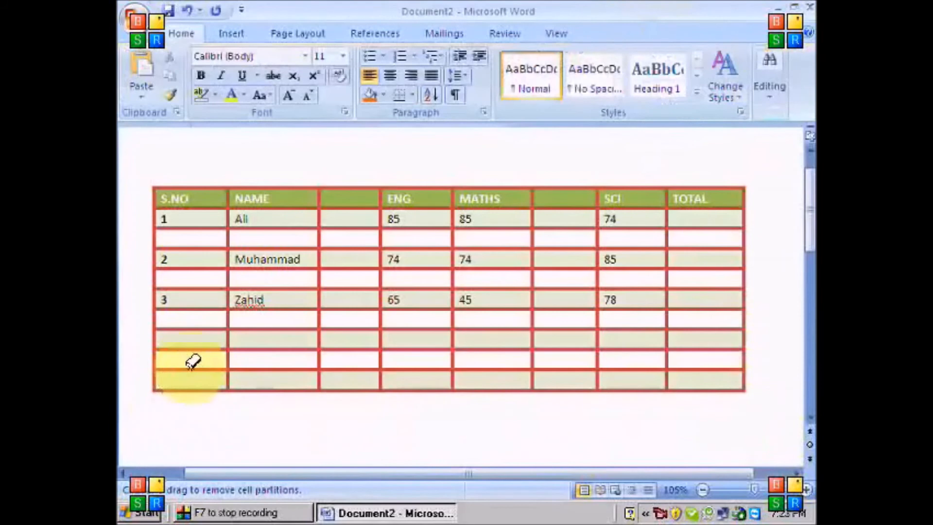
{"action": "key", "text": "Escape"}
{"action": "left_click", "coordinate": [282, 387]}
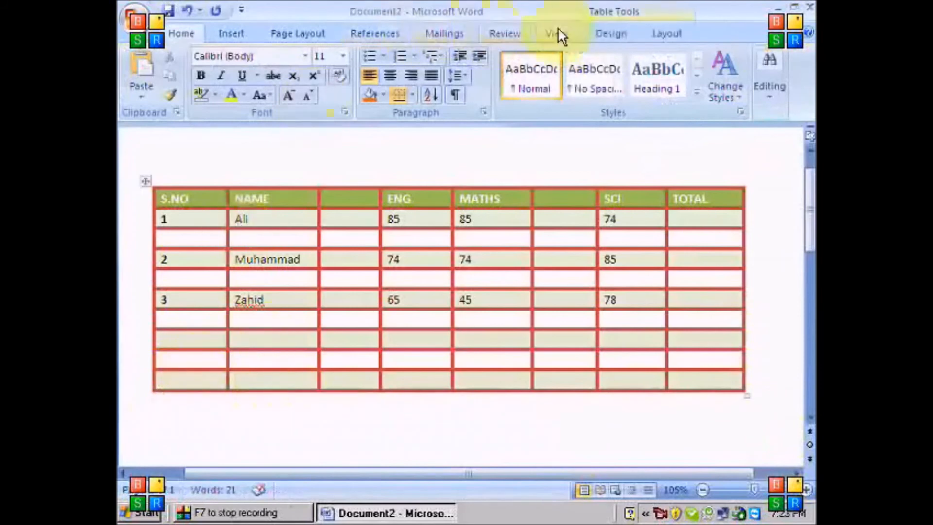
Delete the four blank rows below the row numbered 3
{"action": "left_click", "coordinate": [675, 39]}
{"action": "left_click", "coordinate": [236, 92]}
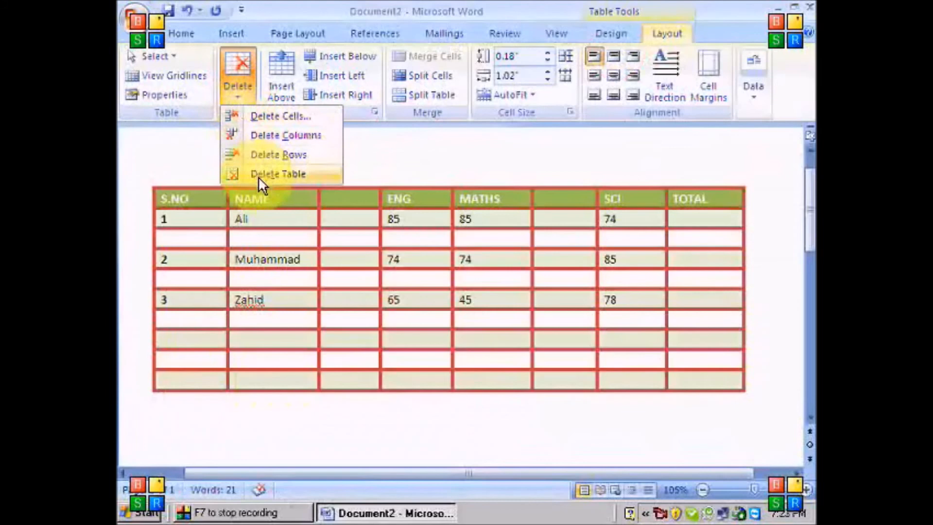
{"action": "left_click", "coordinate": [202, 348]}
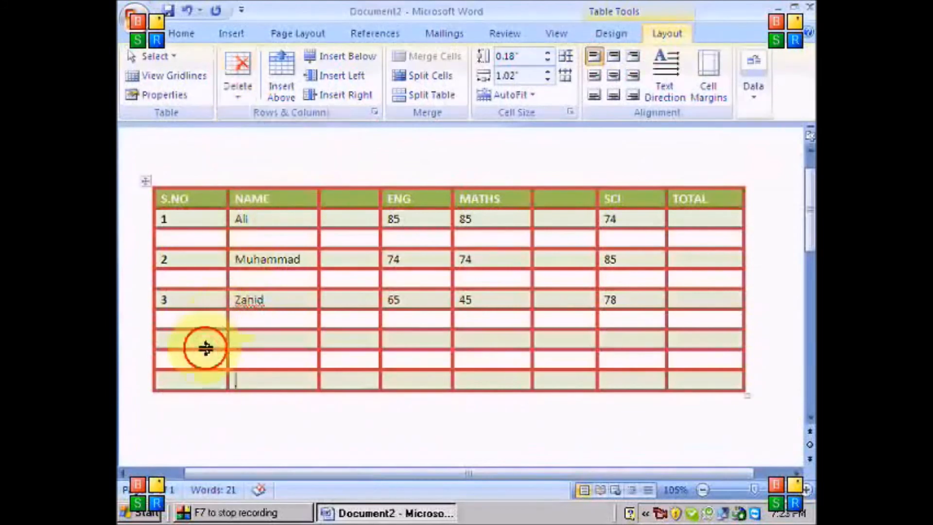
{"action": "left_click_drag", "start_coordinate": [202, 319], "coordinate": [710, 384]}
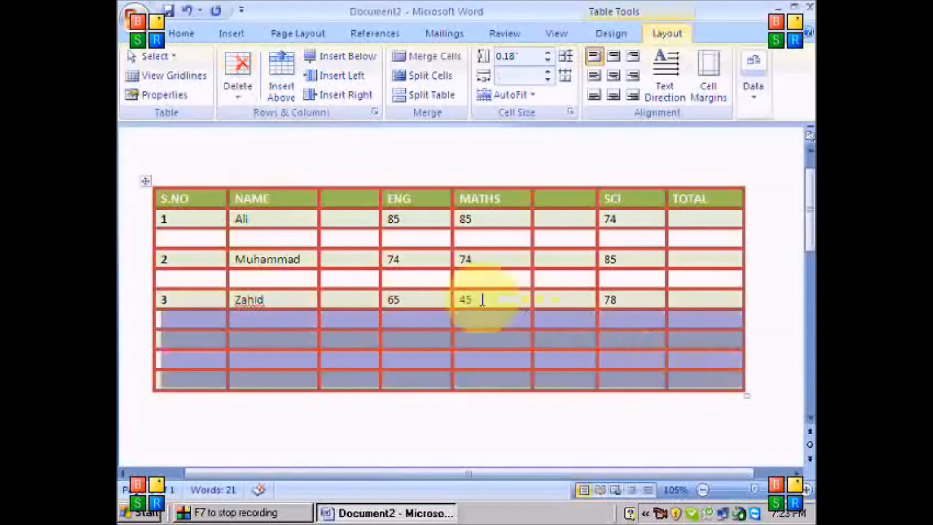
{"action": "left_click", "coordinate": [238, 104]}
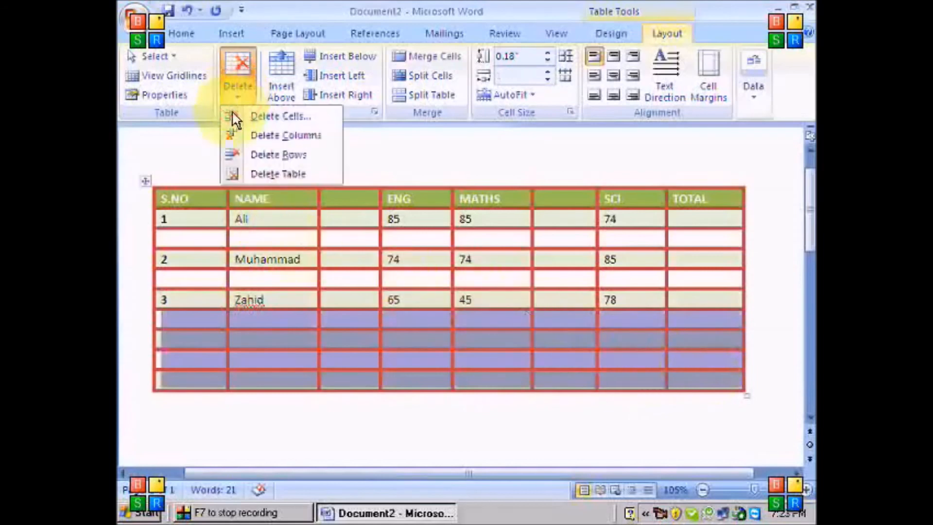
{"action": "left_click", "coordinate": [248, 156]}
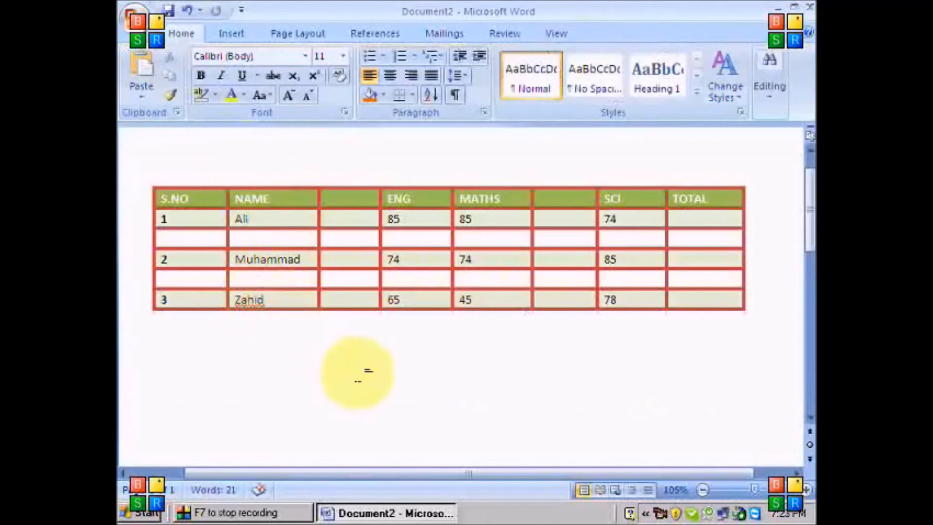
Delete the blank column between NAME and ENG and the one between MATHS and SCI
{"action": "left_click", "coordinate": [359, 228]}
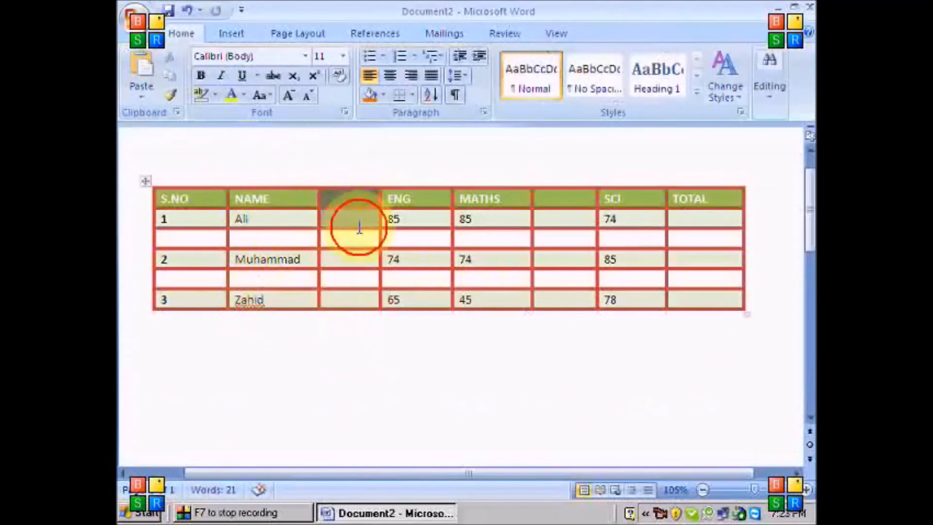
{"action": "left_click_drag", "start_coordinate": [359, 228], "coordinate": [364, 292]}
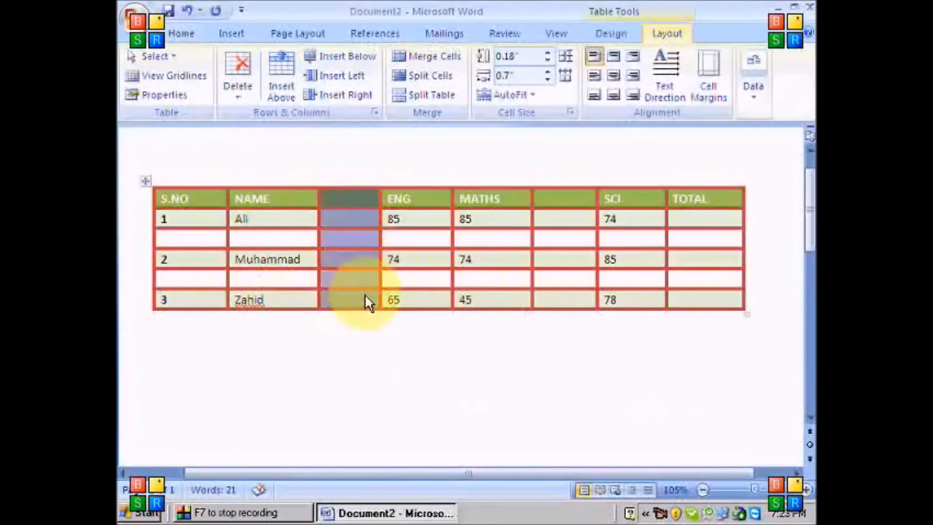
{"action": "left_click", "coordinate": [238, 95]}
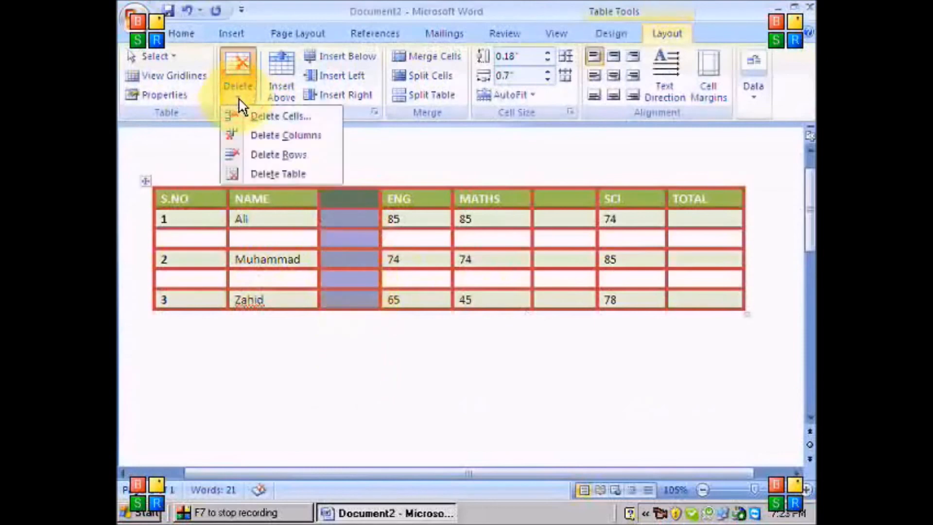
{"action": "left_click", "coordinate": [272, 136]}
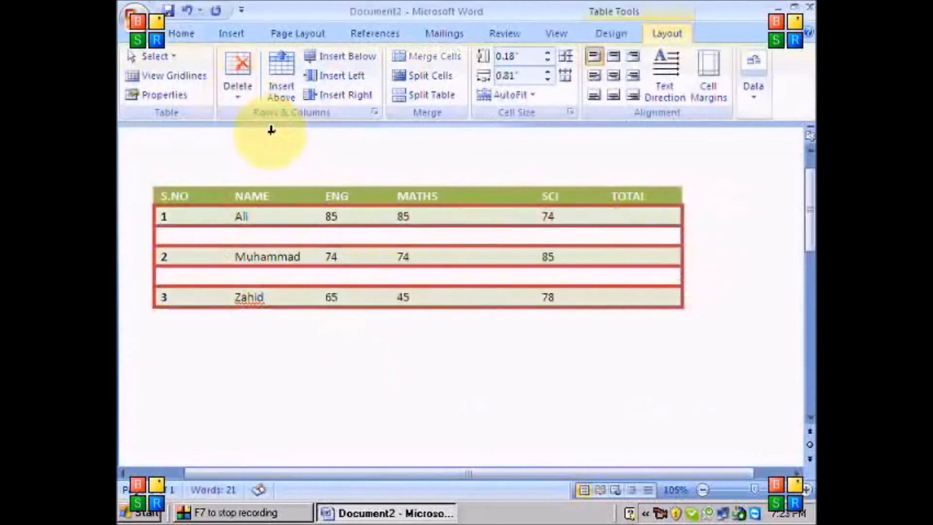
{"action": "left_click_drag", "start_coordinate": [480, 192], "coordinate": [484, 301]}
{"action": "left_click", "coordinate": [248, 93]}
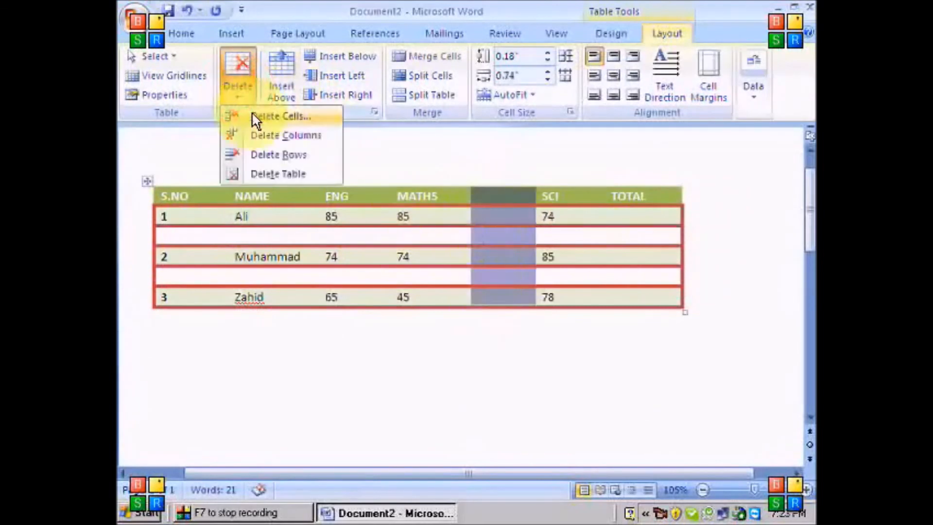
{"action": "left_click", "coordinate": [271, 133]}
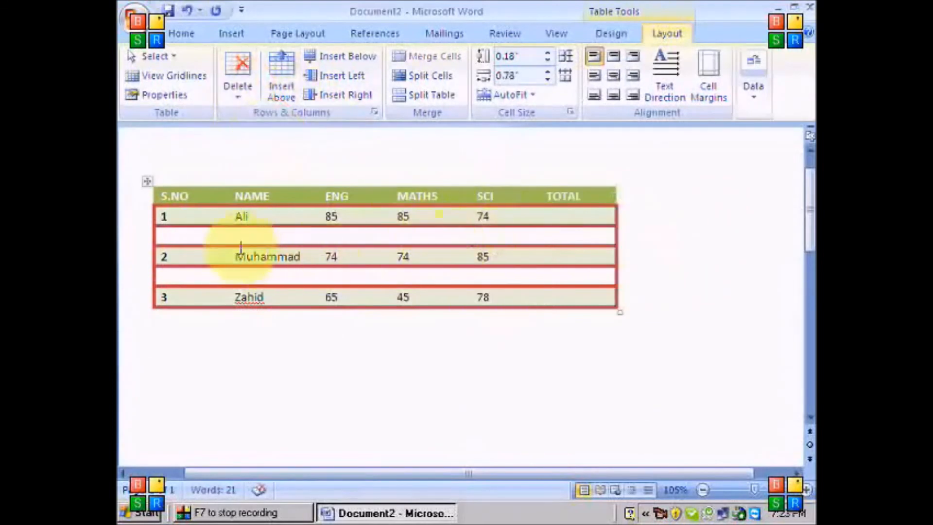
Delete the blank rows directly above and below the row numbered 2
{"action": "left_click_drag", "start_coordinate": [208, 236], "coordinate": [569, 235]}
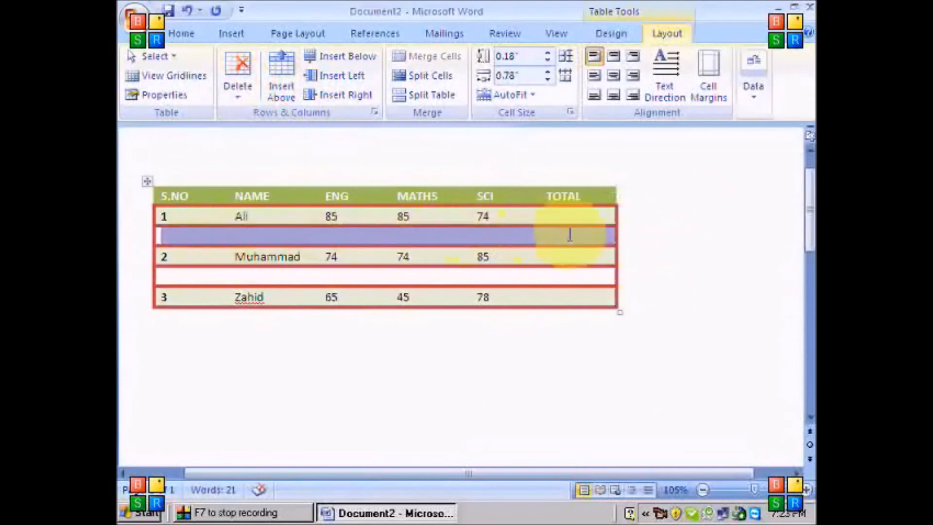
{"action": "left_click", "coordinate": [246, 99]}
{"action": "left_click", "coordinate": [259, 155]}
{"action": "left_click_drag", "start_coordinate": [204, 255], "coordinate": [608, 255]}
{"action": "left_click", "coordinate": [237, 95]}
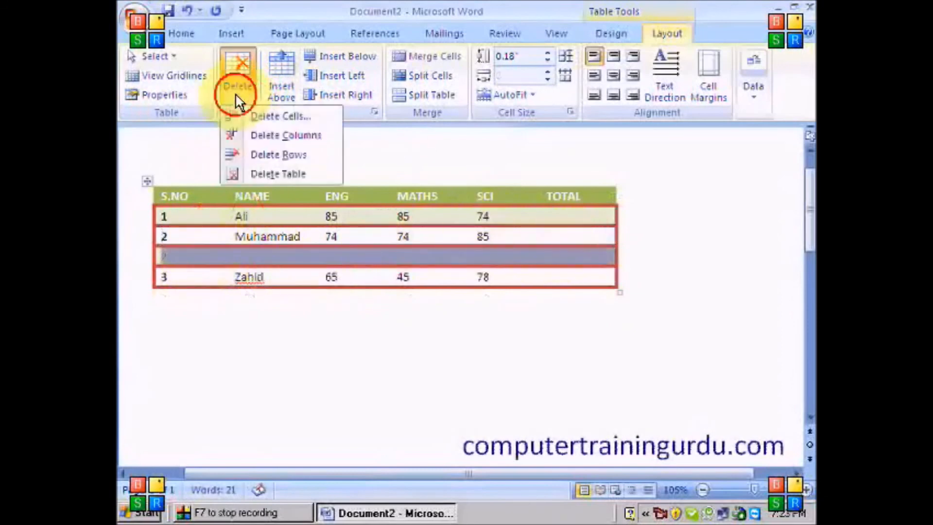
{"action": "left_click", "coordinate": [254, 154]}
{"action": "key", "text": "F7"}
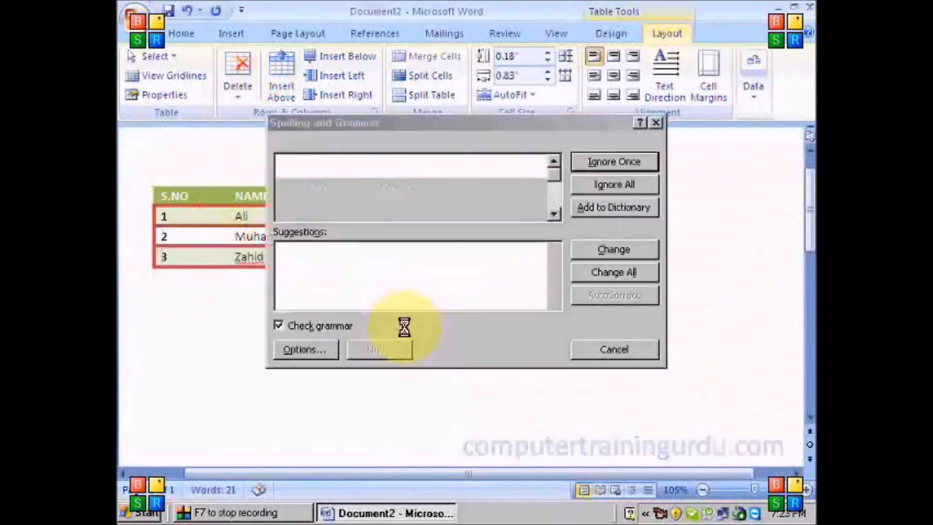
{"action": "left_click", "coordinate": [619, 350]}
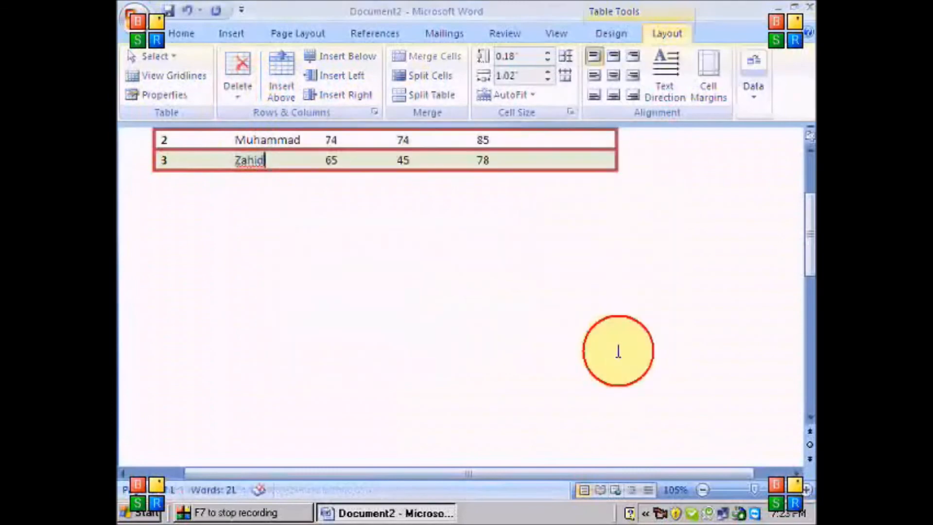
{"action": "key", "text": "F7"}
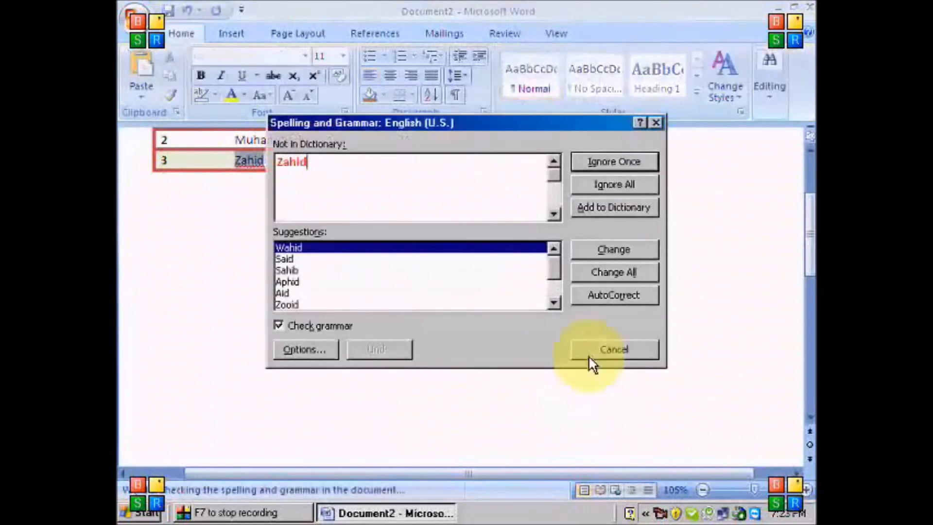
{"action": "left_click", "coordinate": [263, 512]}
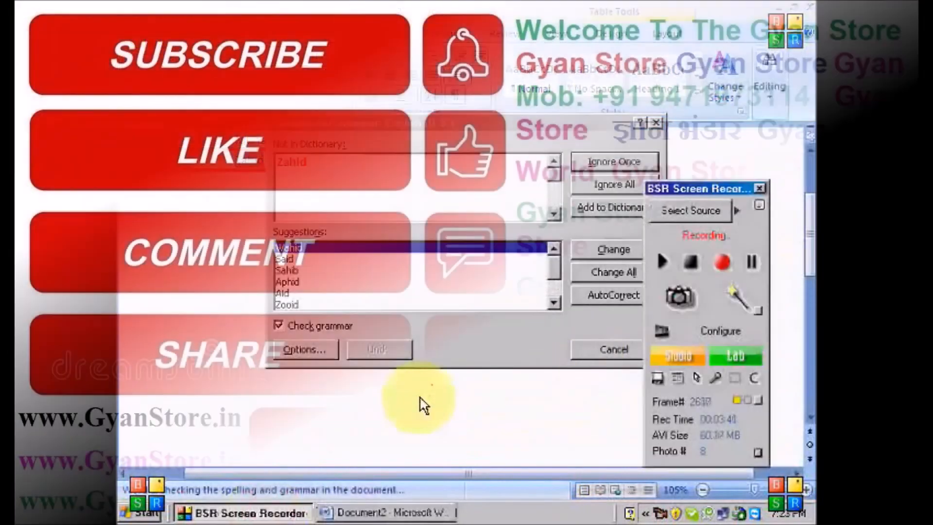